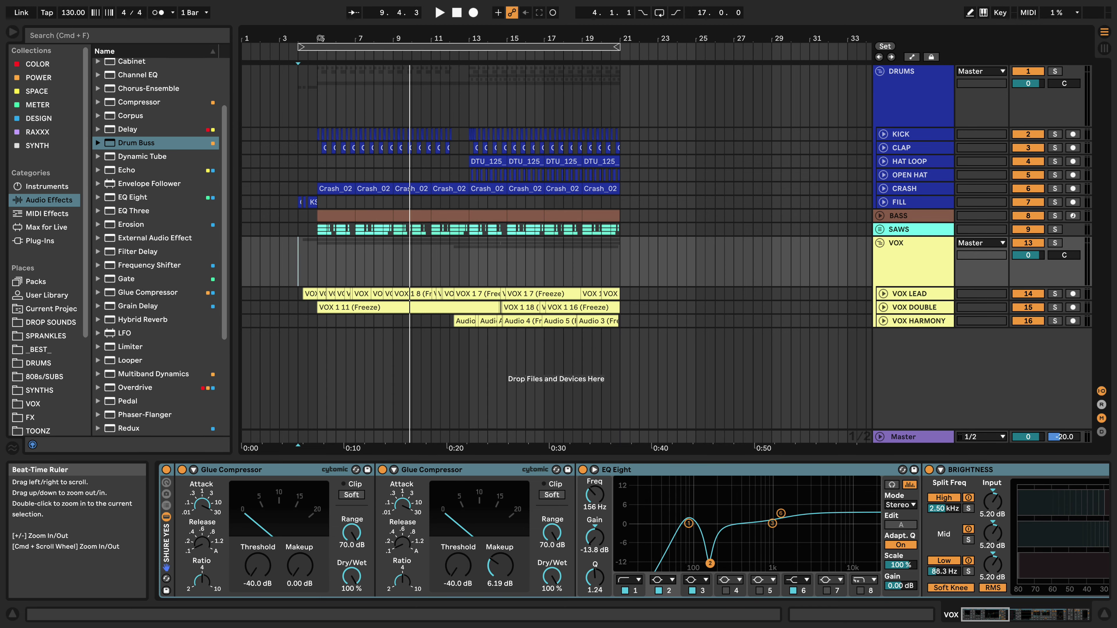
- Select the VOX group and unfold the VOX LEAD track to show its clips
{"action": "left_click", "coordinate": [904, 257]}
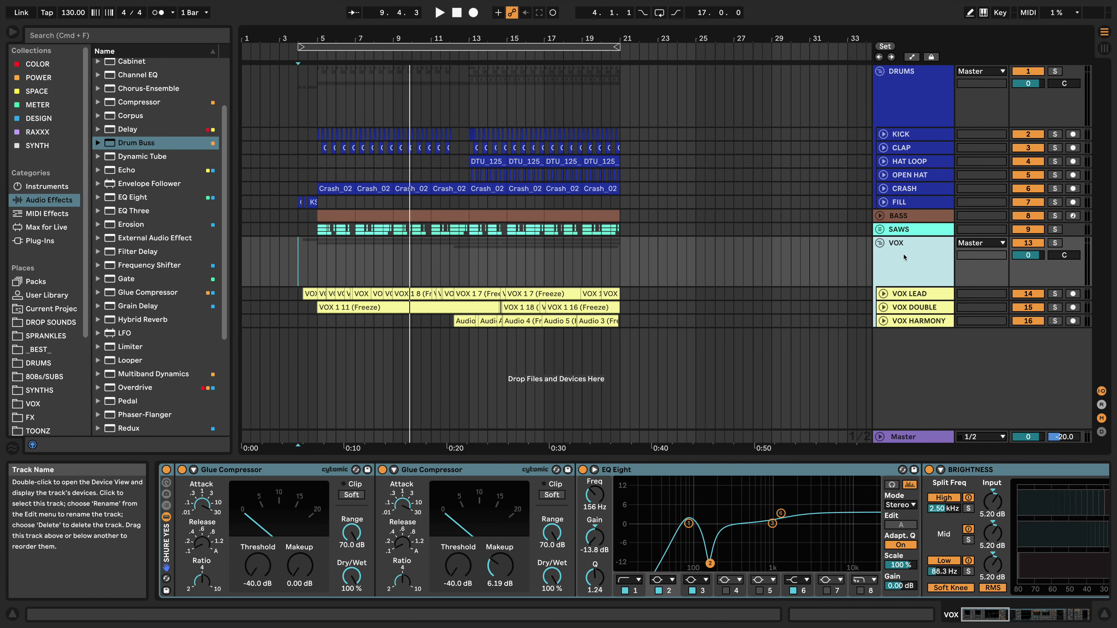
{"action": "left_click", "coordinate": [877, 296]}
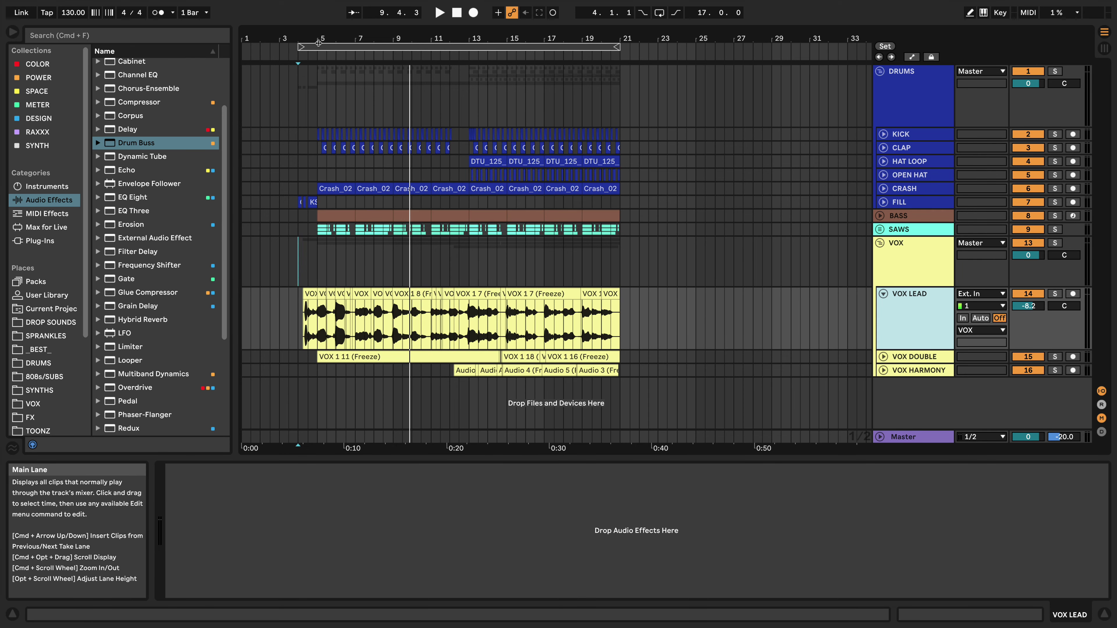
{"action": "left_click_drag", "start_coordinate": [282, 34], "coordinate": [284, 39]}
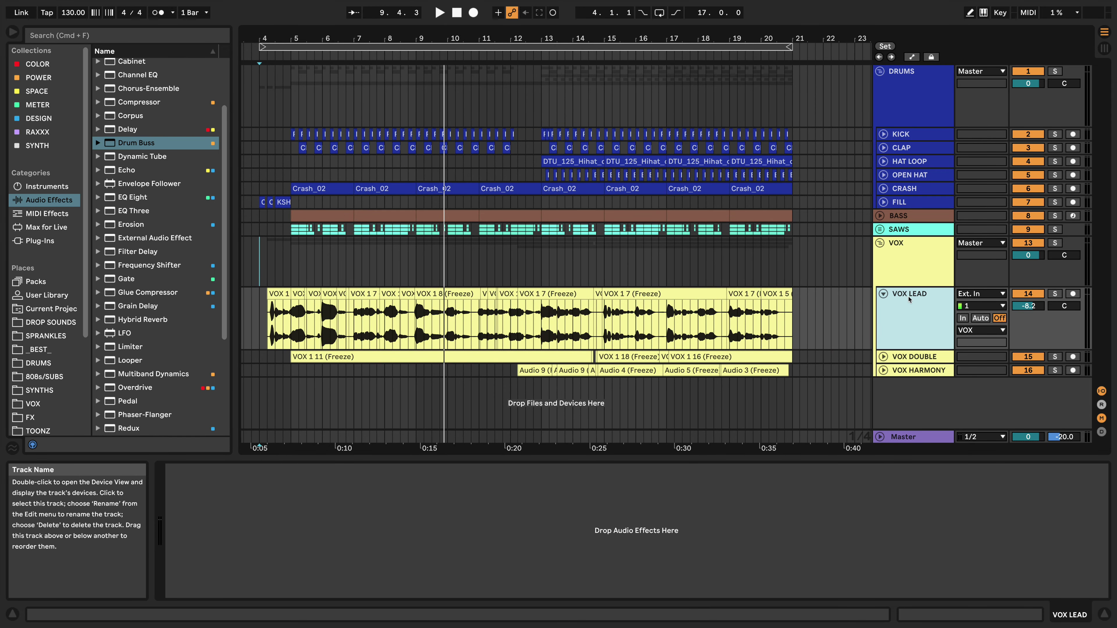
- Solo the VOX LEAD track and play it from bar 5
{"action": "left_click", "coordinate": [290, 326]}
{"action": "mouse_move", "coordinate": [284, 38]}
{"action": "left_mouse_down"}
{"action": "mouse_move", "coordinate": [282, 81]}
{"action": "mouse_move", "coordinate": [313, 77]}
{"action": "mouse_move", "coordinate": [313, 64]}
{"action": "left_mouse_up"}
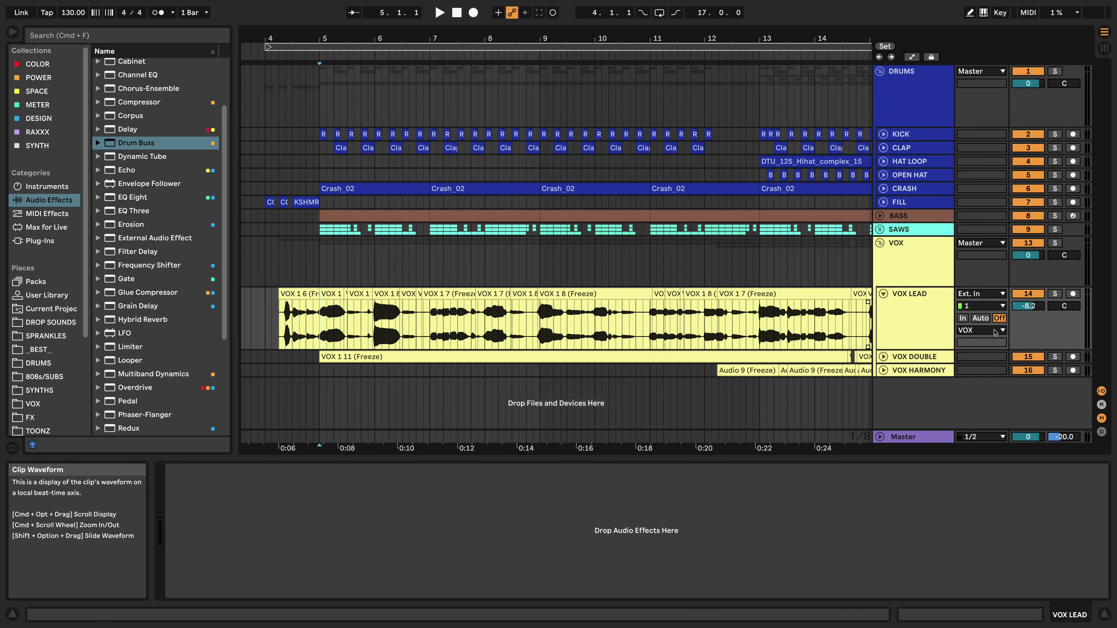
{"action": "mouse_move", "coordinate": [682, 39]}
{"action": "left_mouse_down"}
{"action": "mouse_move", "coordinate": [645, 47]}
{"action": "mouse_move", "coordinate": [678, 33]}
{"action": "left_mouse_up"}
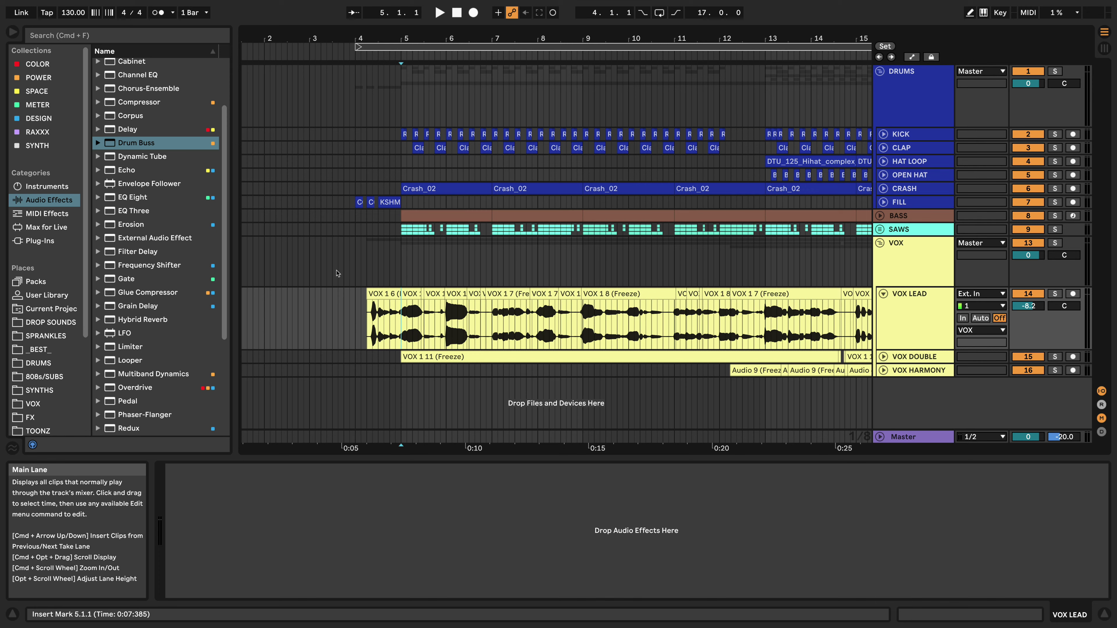
{"action": "key", "text": "space"}
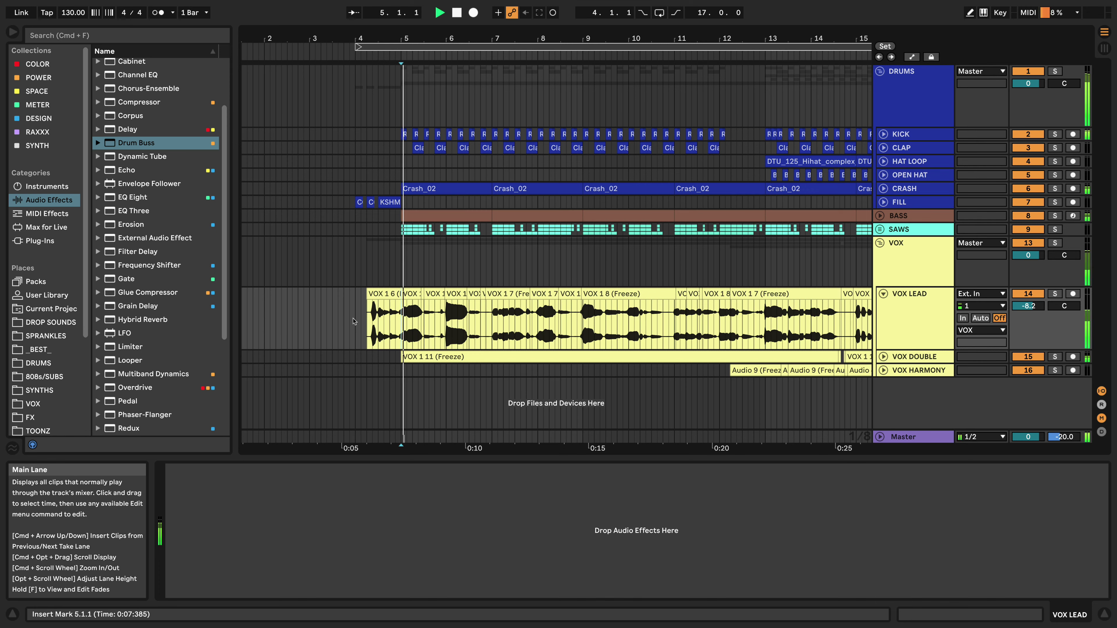
{"action": "left_click", "coordinate": [1055, 293]}
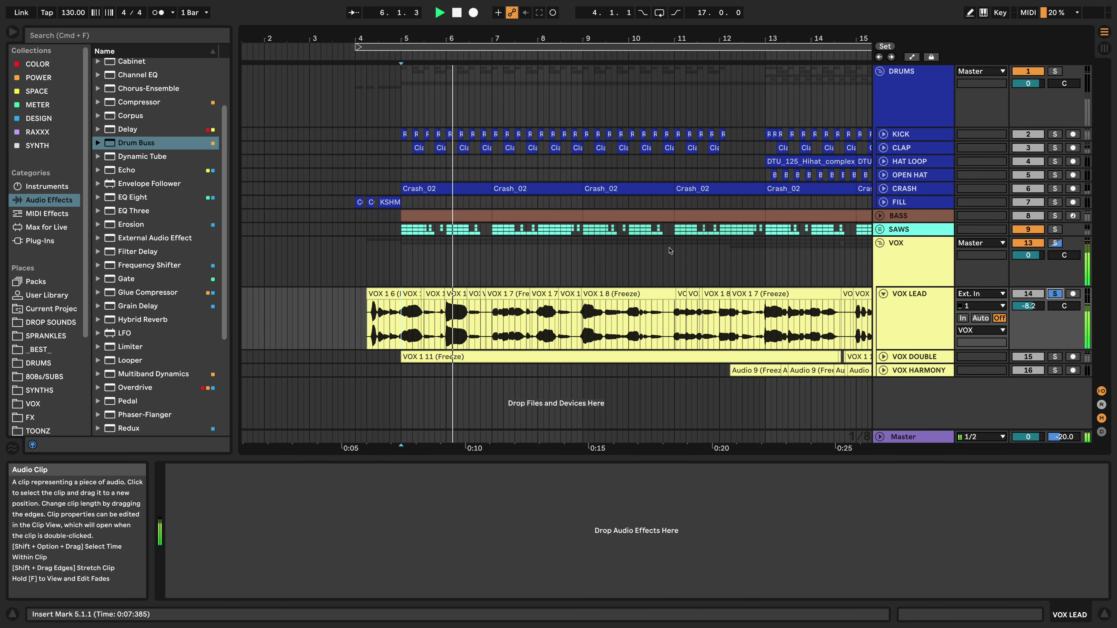
{"action": "left_click_drag", "start_coordinate": [550, 40], "coordinate": [501, 44]}
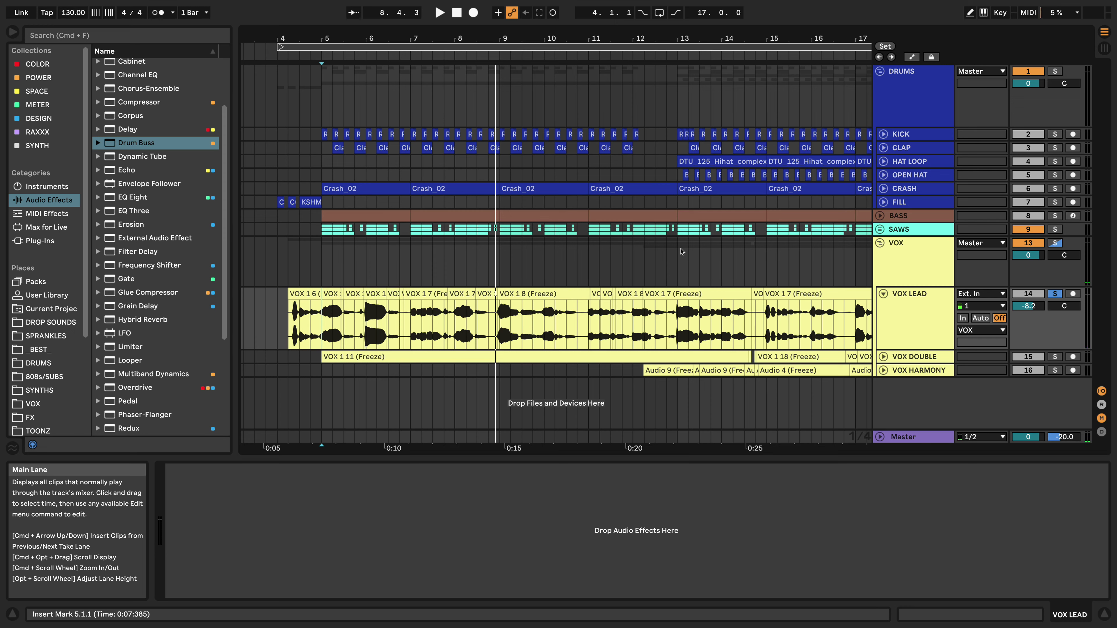
- Try duplicating the VOX LEAD track and undo the duplication
{"action": "left_click", "coordinate": [892, 321]}
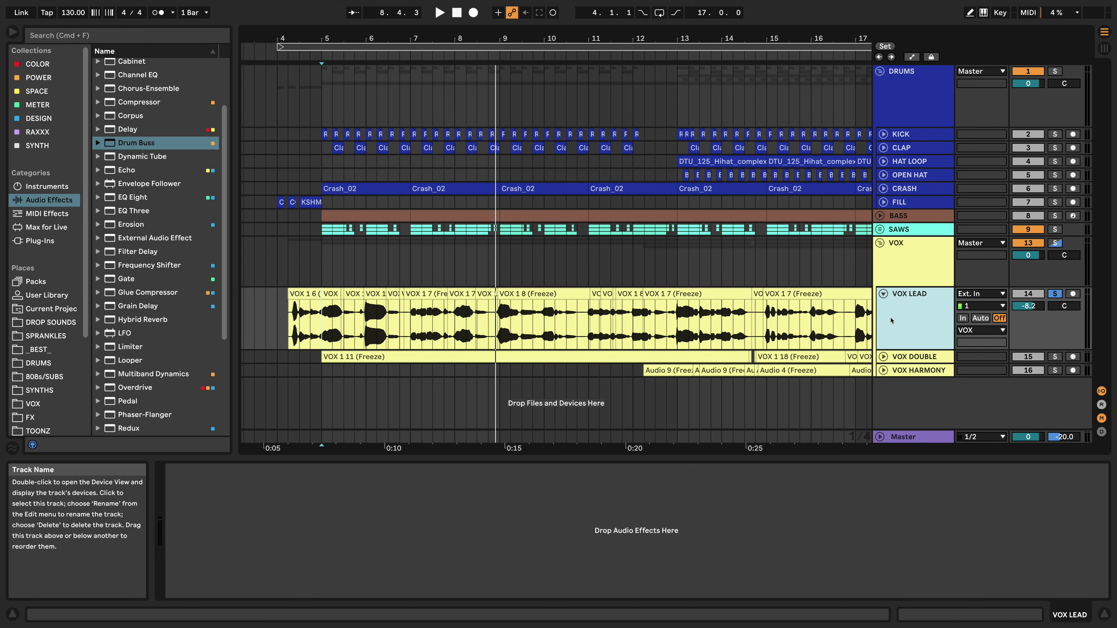
{"action": "key", "text": "super+d"}
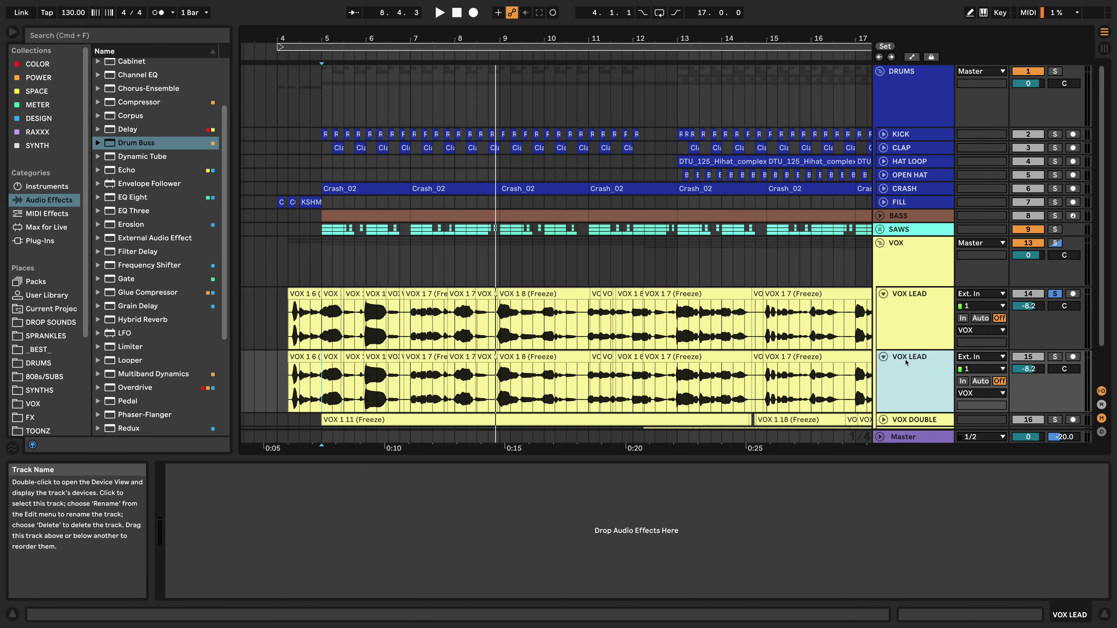
{"action": "key", "text": "super+z"}
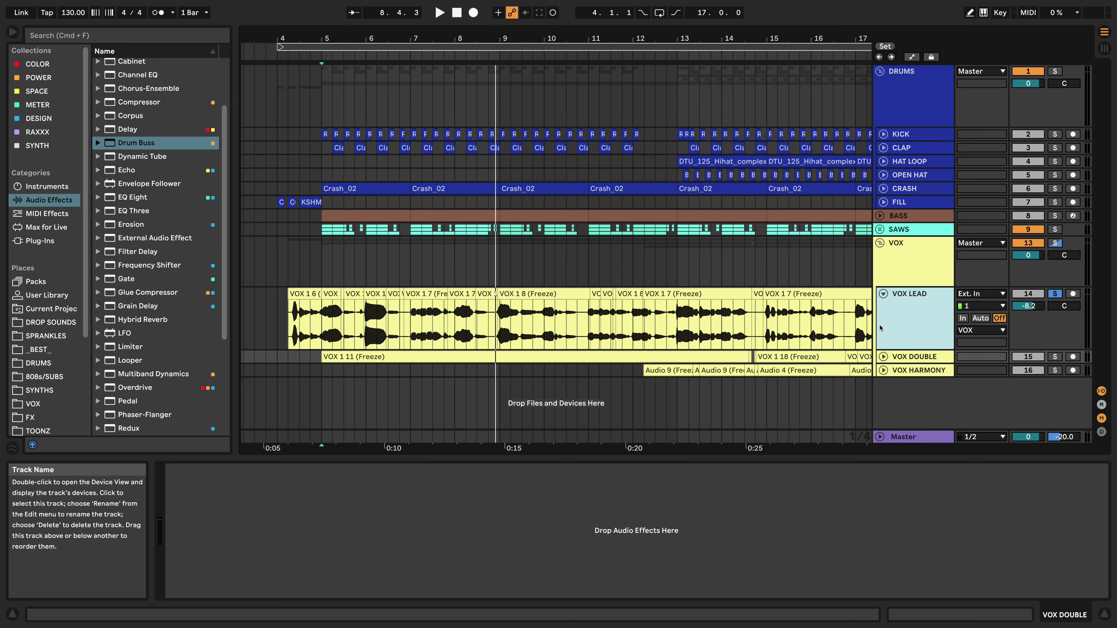
- Unfold the VOX DOUBLE track and play it from bar 5, soloed together with VOX LEAD
{"action": "left_click", "coordinate": [884, 356]}
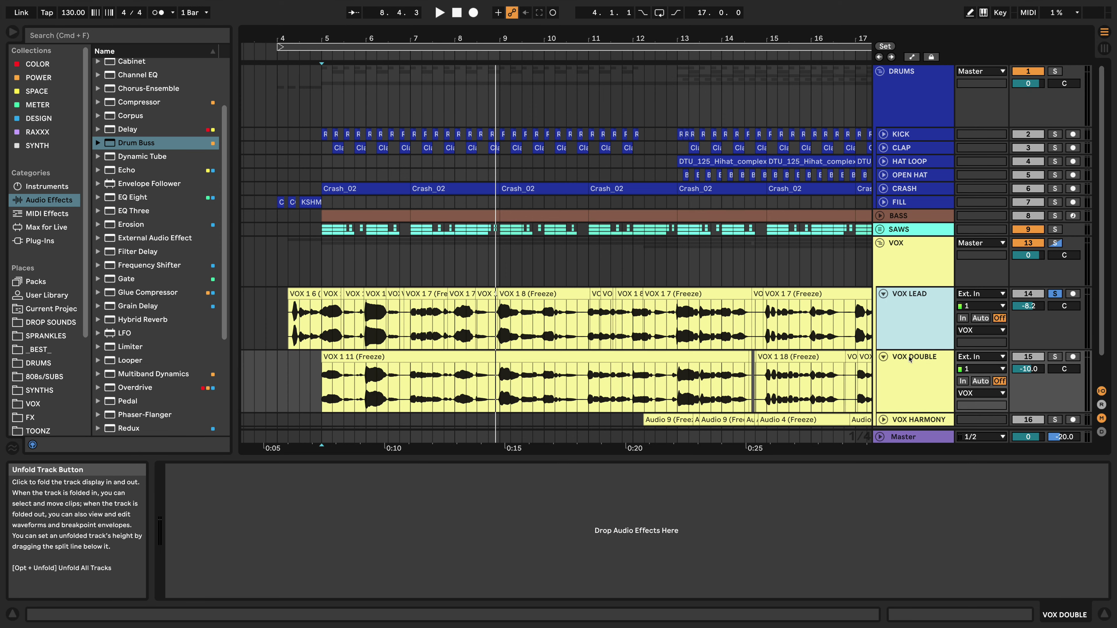
{"action": "left_click", "coordinate": [898, 374]}
{"action": "left_click", "coordinate": [328, 358]}
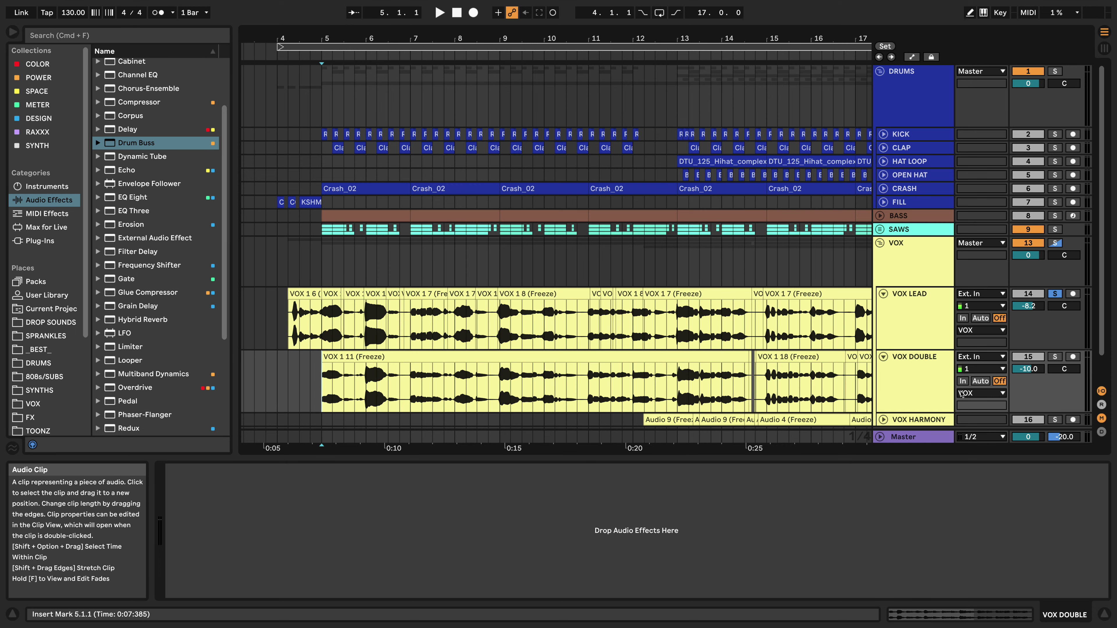
{"action": "key", "text": "space"}
{"action": "left_click", "coordinate": [1056, 357]}
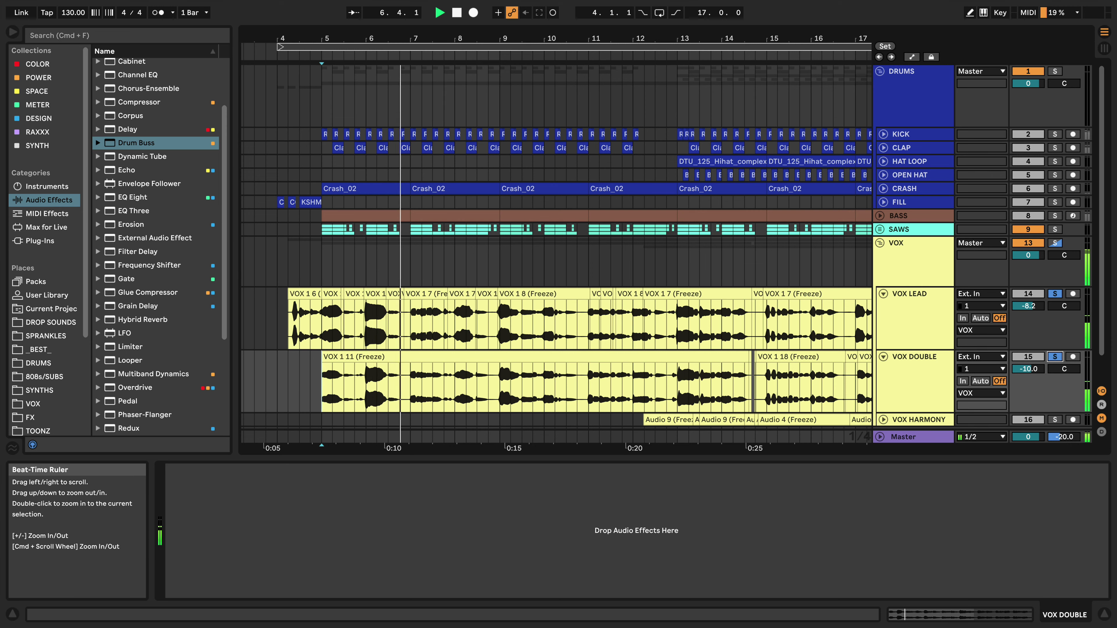
{"action": "scroll", "coordinate": [413, 118], "scroll_direction": "up", "scroll_amount": 2}
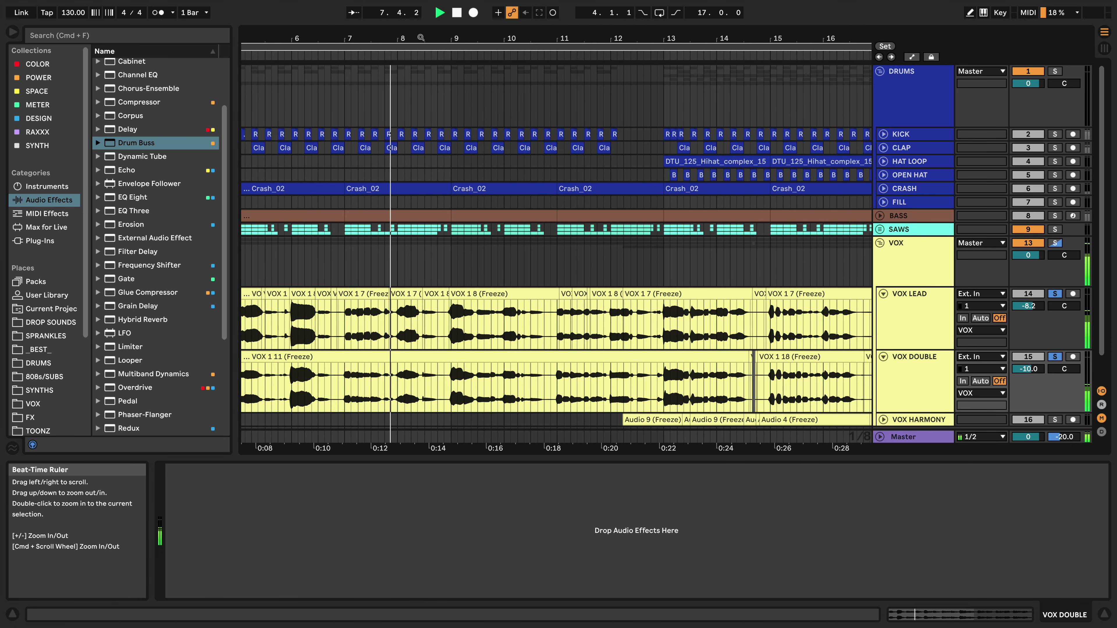
{"action": "left_click", "coordinate": [452, 378]}
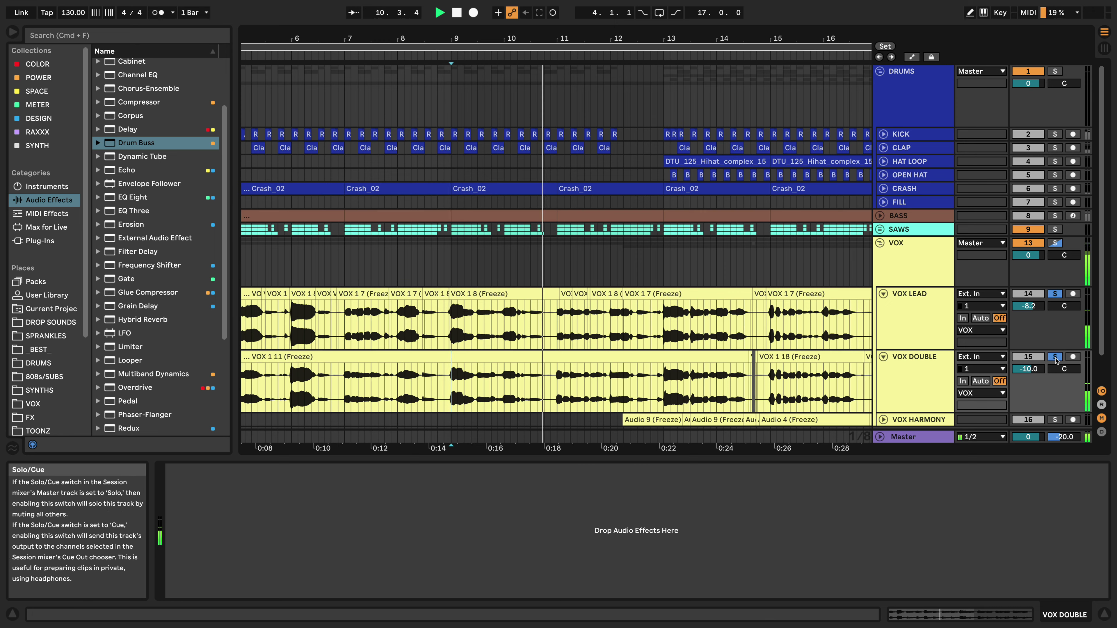
{"action": "scroll", "coordinate": [581, 152], "scroll_direction": "right", "scroll_amount": 5}
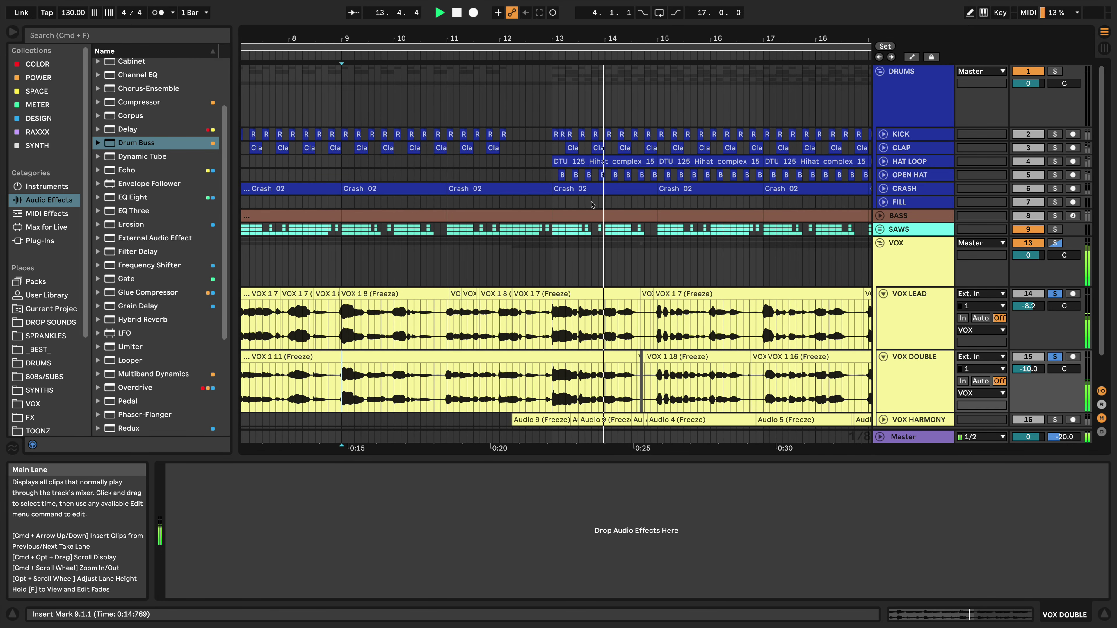
- Clear the vocal solos and unfold the VOX HARMONY track
{"action": "left_click_drag", "start_coordinate": [564, 42], "coordinate": [564, 36]}
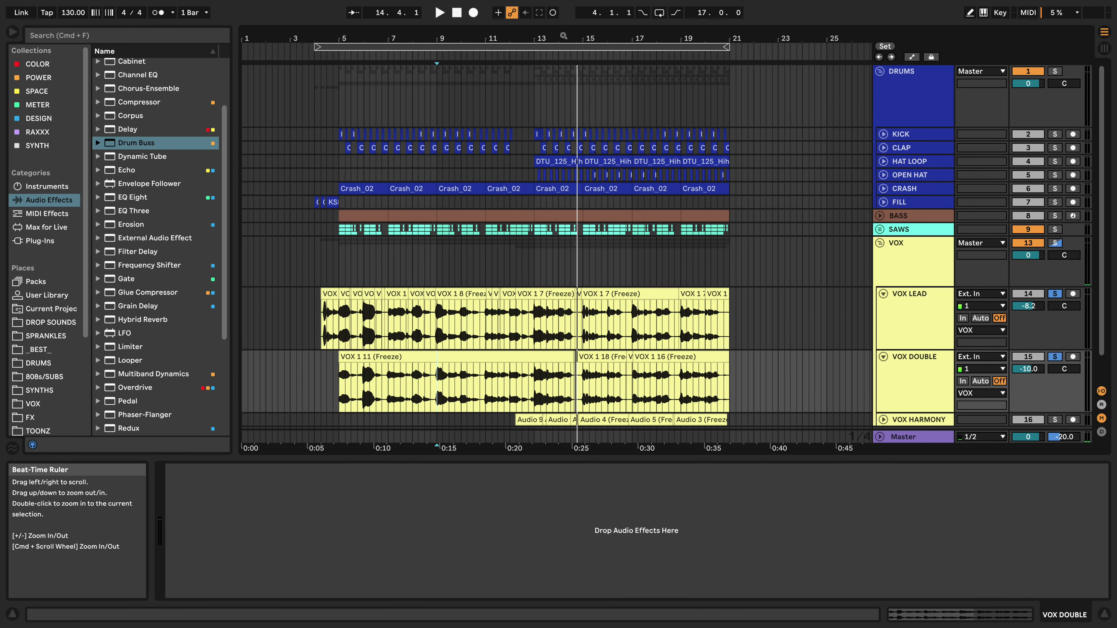
{"action": "scroll", "coordinate": [838, 321], "scroll_direction": "down", "scroll_amount": 2}
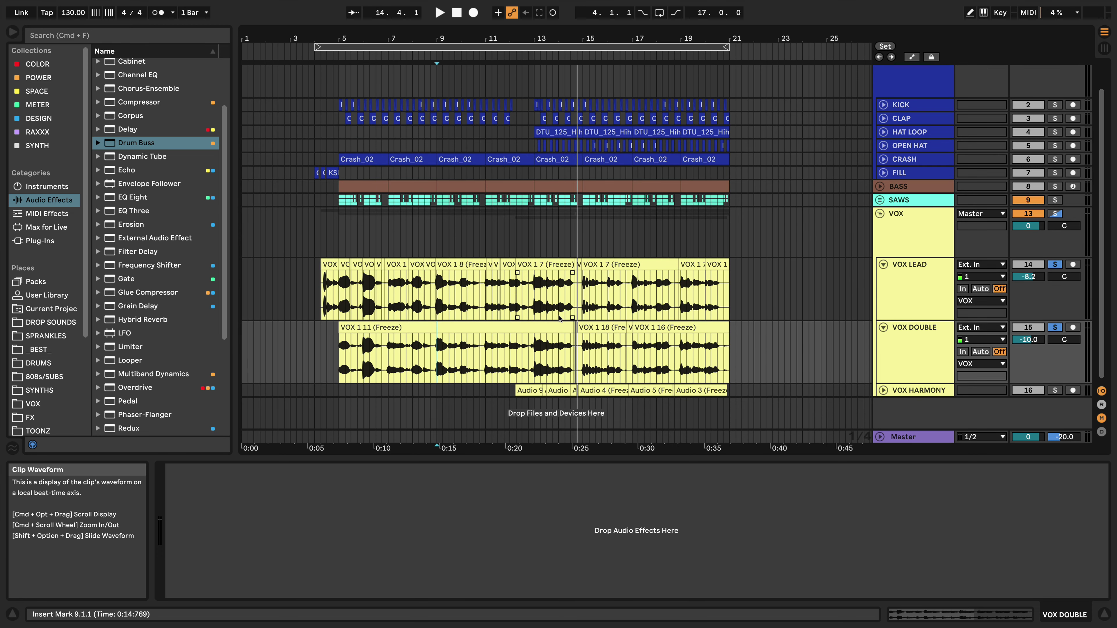
{"action": "left_click", "coordinate": [1054, 328]}
{"action": "left_click", "coordinate": [875, 390]}
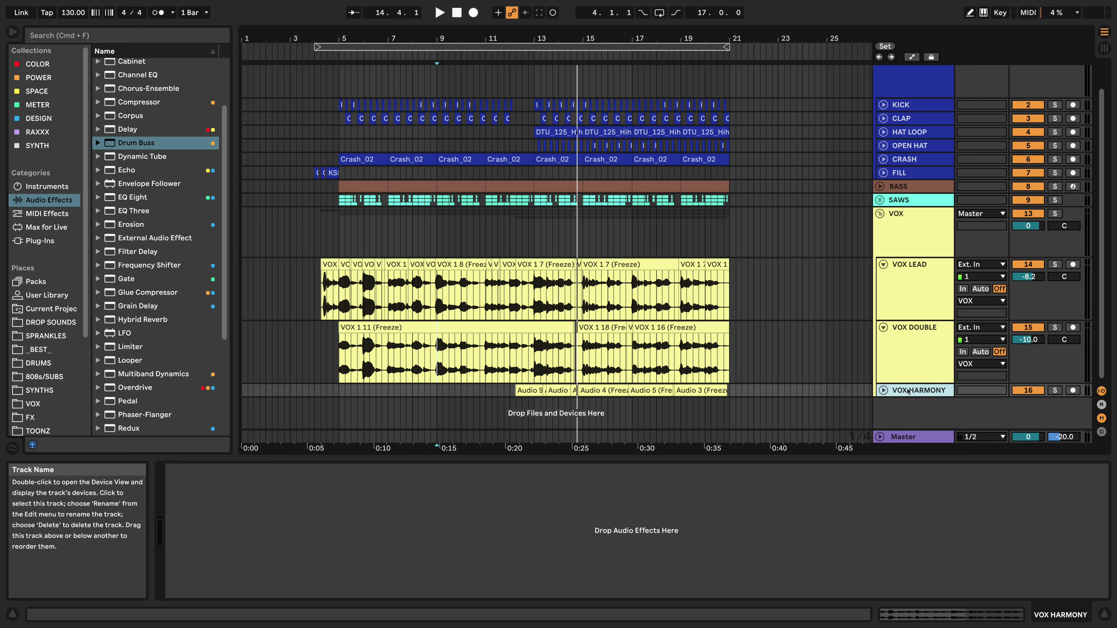
{"action": "left_click", "coordinate": [884, 390]}
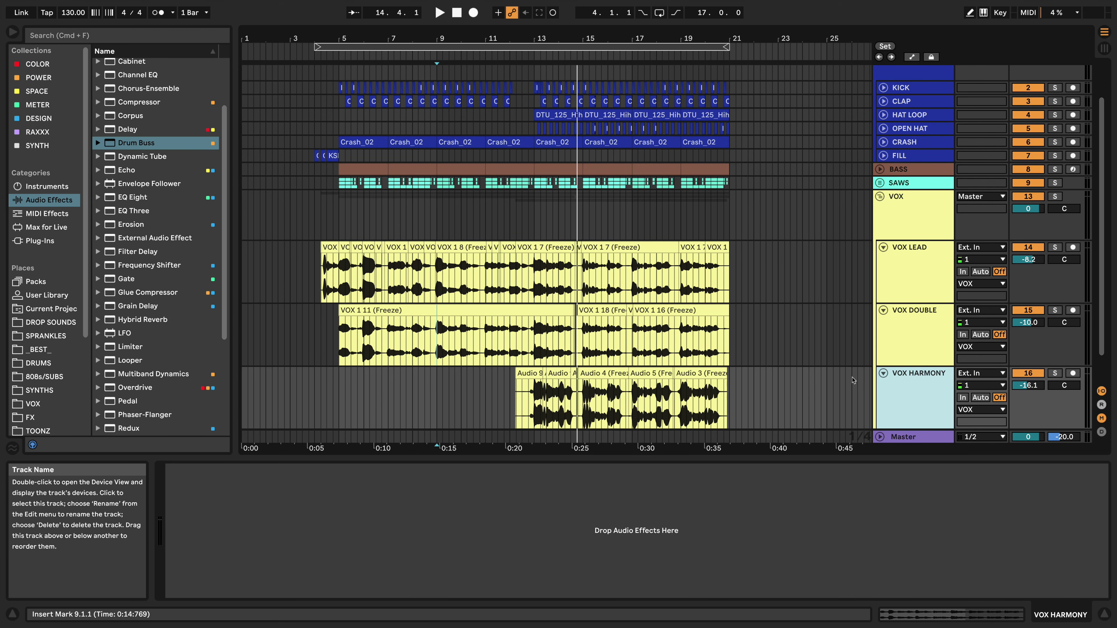
{"action": "scroll", "coordinate": [854, 381], "scroll_direction": "down", "scroll_amount": 3}
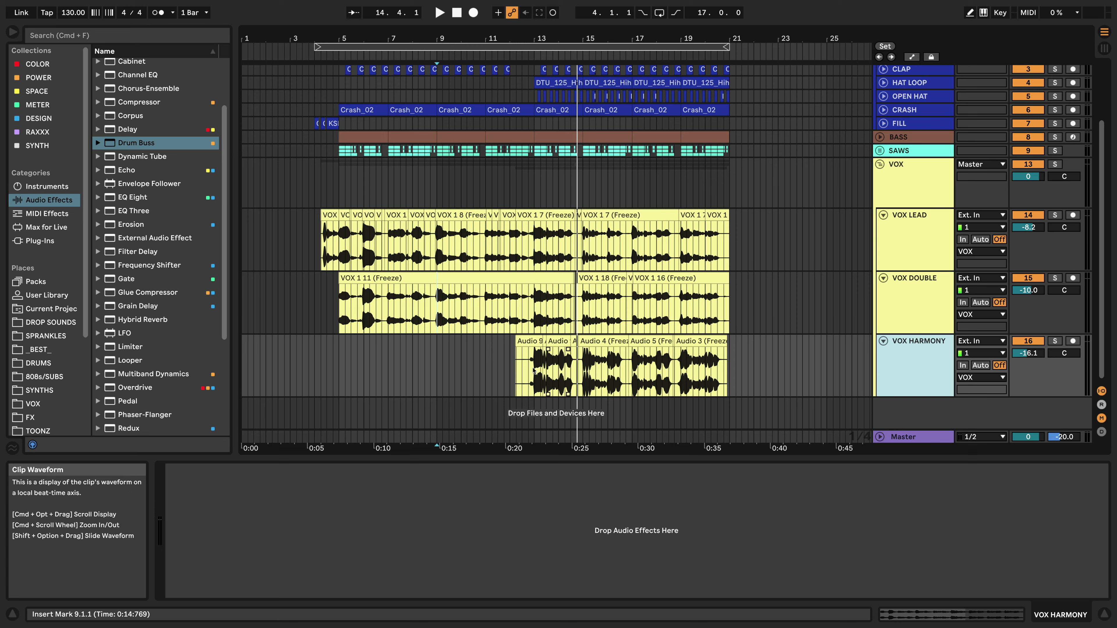
- Highlight the VOX HARMONY clips from bar 13 to bar 21 and play the track soloed from bar 13
{"action": "left_click_drag", "start_coordinate": [533, 364], "coordinate": [730, 359]}
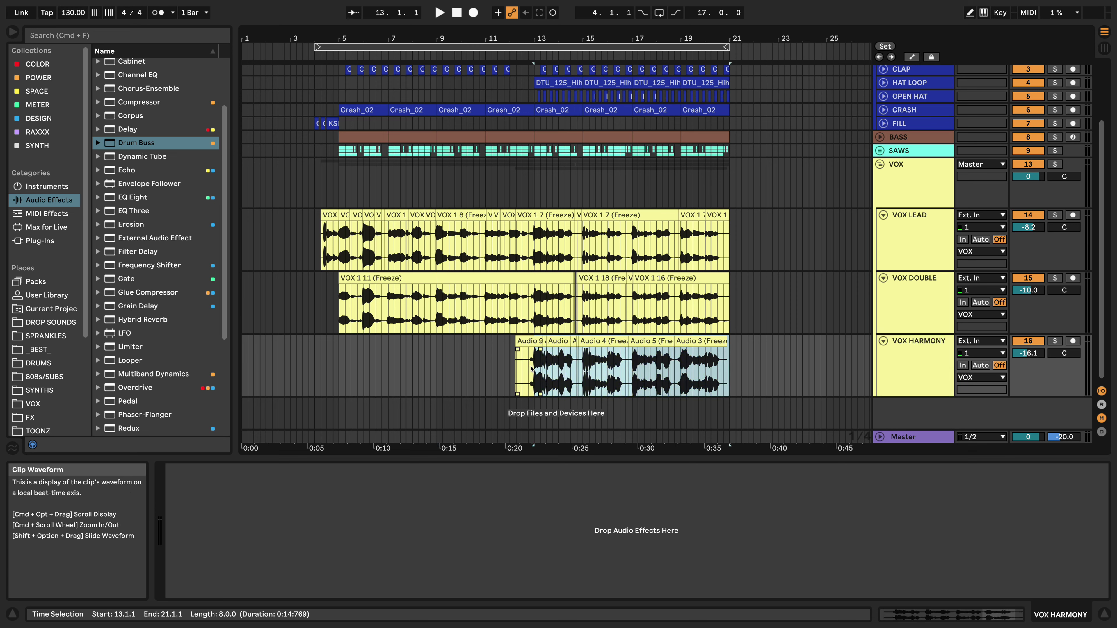
{"action": "left_click", "coordinate": [532, 369]}
{"action": "left_click", "coordinate": [533, 370]}
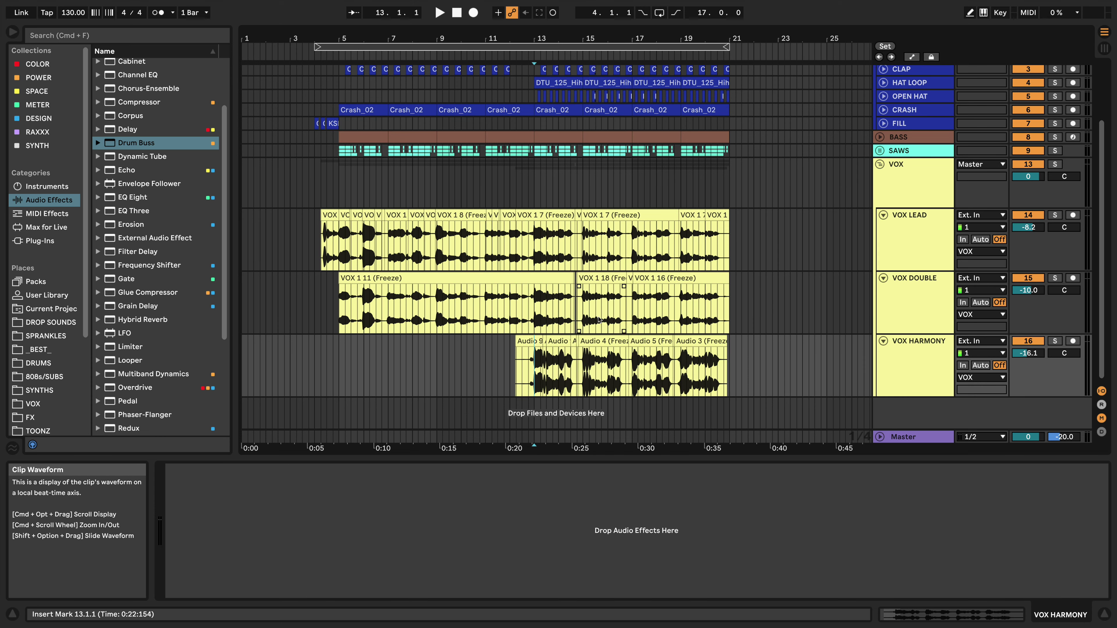
{"action": "scroll", "coordinate": [599, 321], "scroll_direction": "up", "scroll_amount": 3}
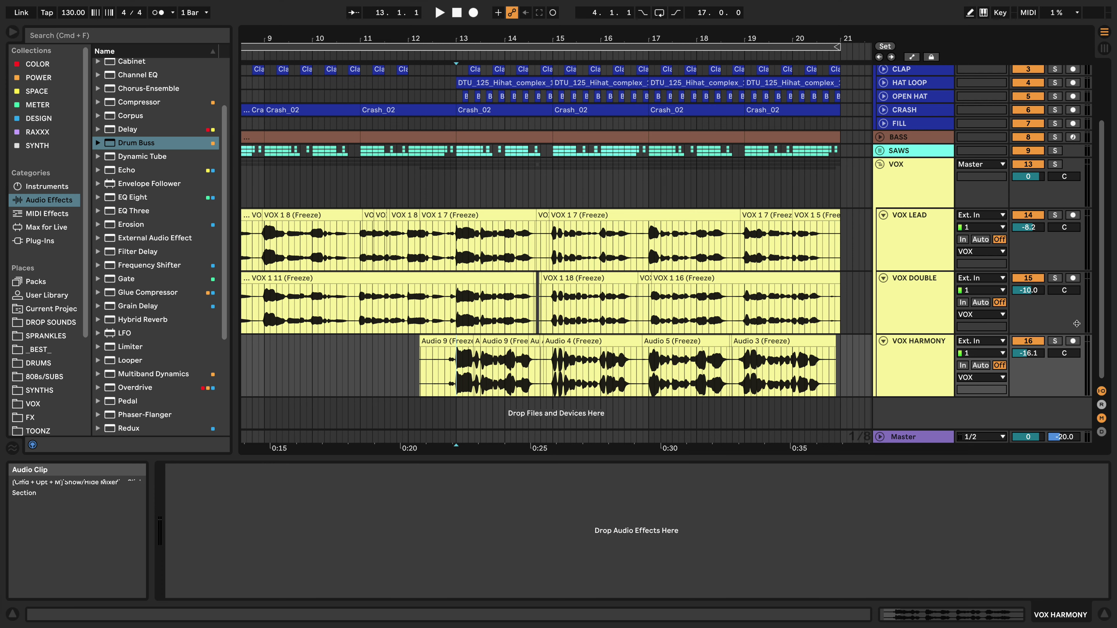
{"action": "left_click", "coordinate": [1057, 342]}
{"action": "key", "text": "space"}
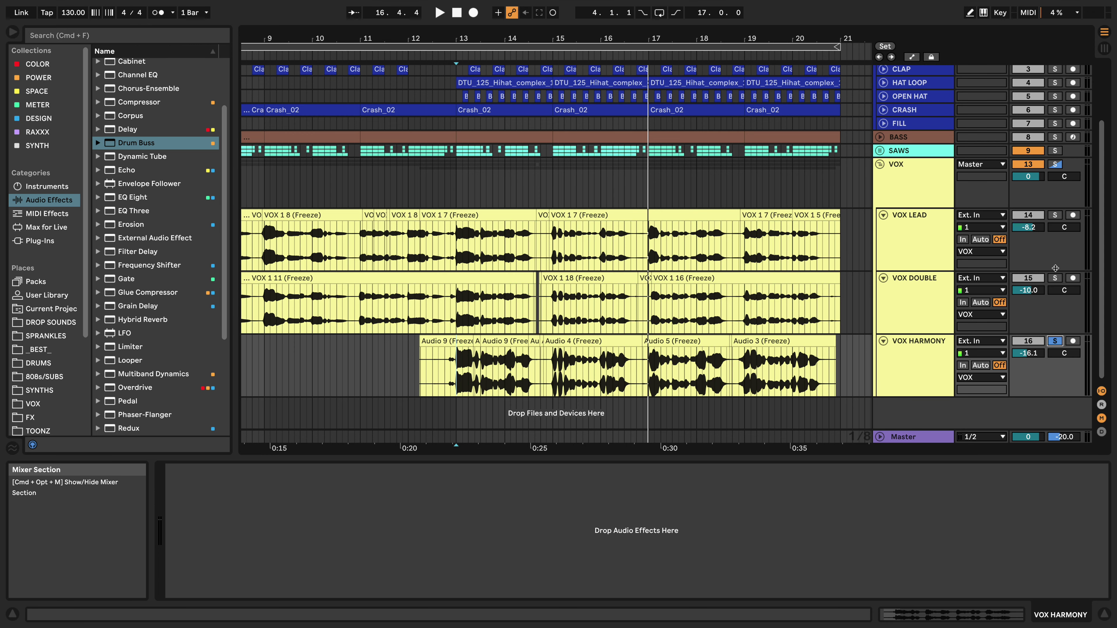
- Solo VOX DOUBLE and VOX LEAD alongside VOX HARMONY, play from bar 13, and clear the solos to hear the full mix
{"action": "left_click", "coordinate": [1055, 278]}
{"action": "left_click", "coordinate": [1055, 215]}
{"action": "key", "text": "space"}
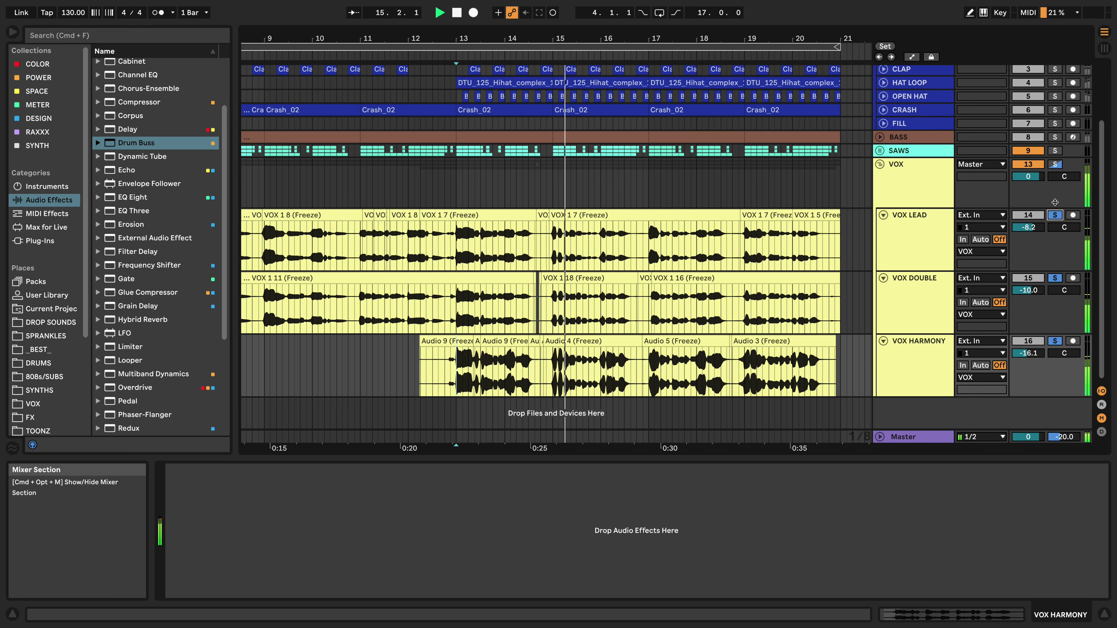
{"action": "left_click", "coordinate": [1054, 164]}
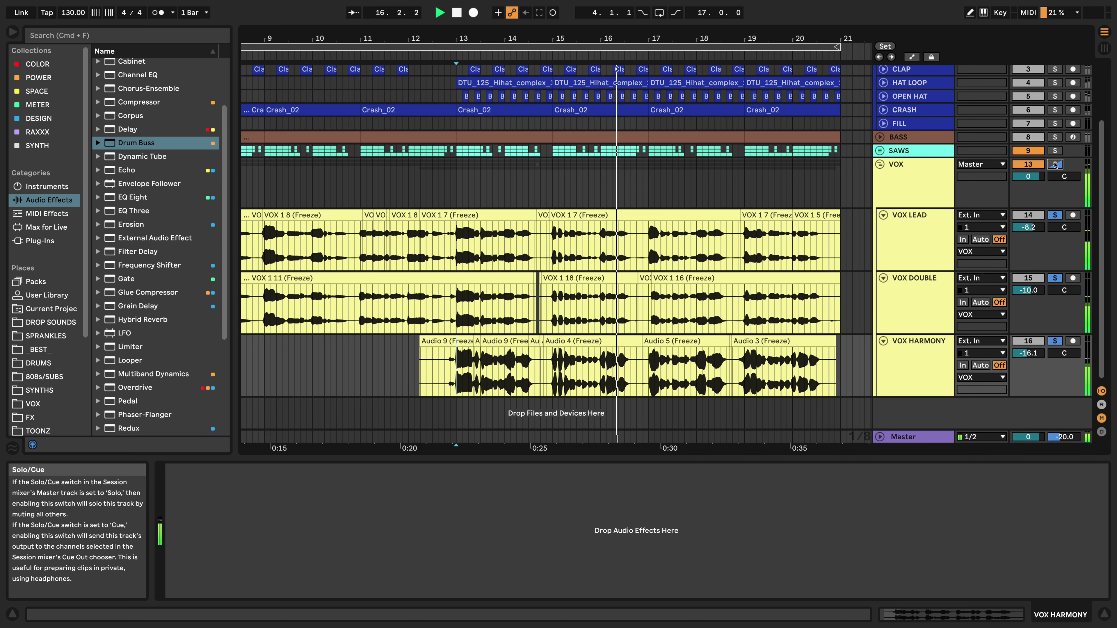
{"action": "left_click", "coordinate": [1055, 164]}
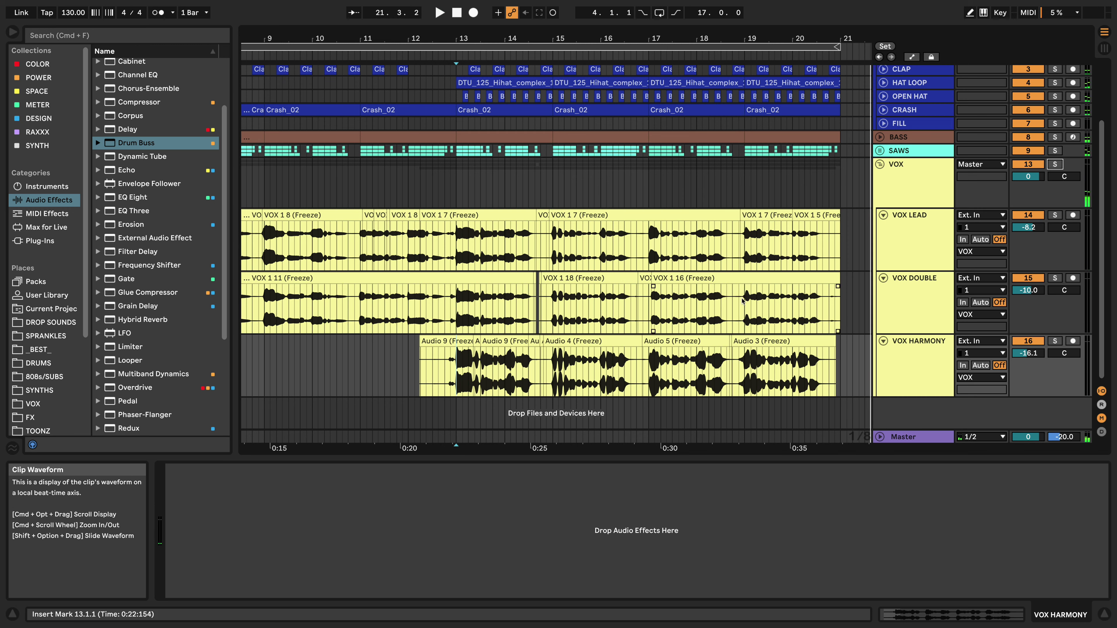
- Trim the ends of the last VOX DOUBLE and VOX LEAD clips back to 20.4.1
{"action": "left_click_drag", "start_coordinate": [839, 284], "coordinate": [831, 284]}
{"action": "left_click_drag", "start_coordinate": [839, 220], "coordinate": [828, 219]}
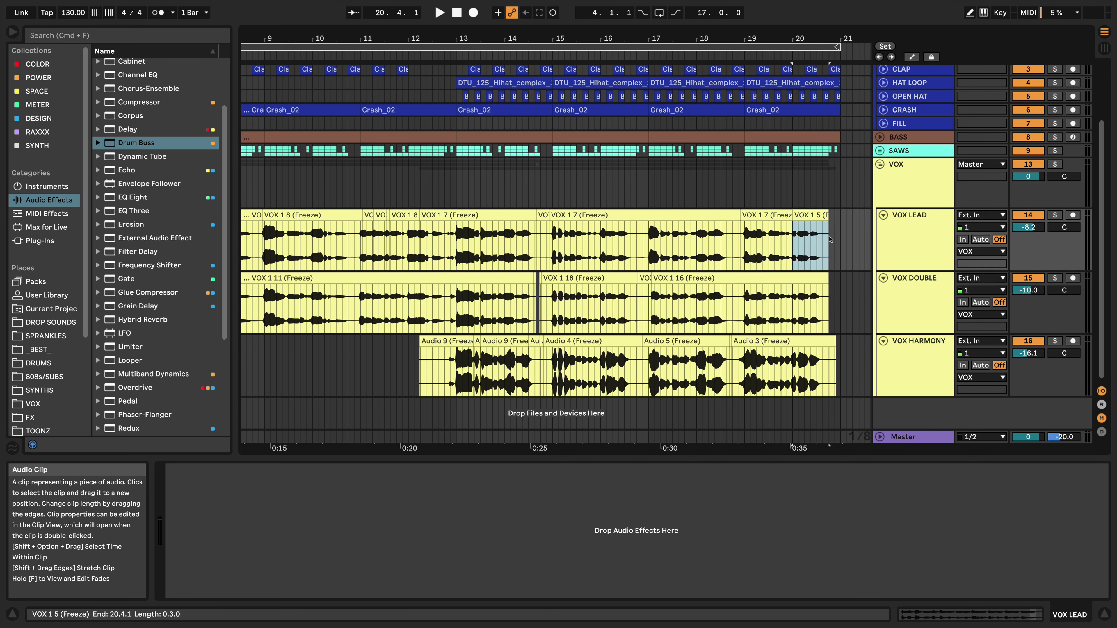
{"action": "left_click", "coordinate": [810, 308]}
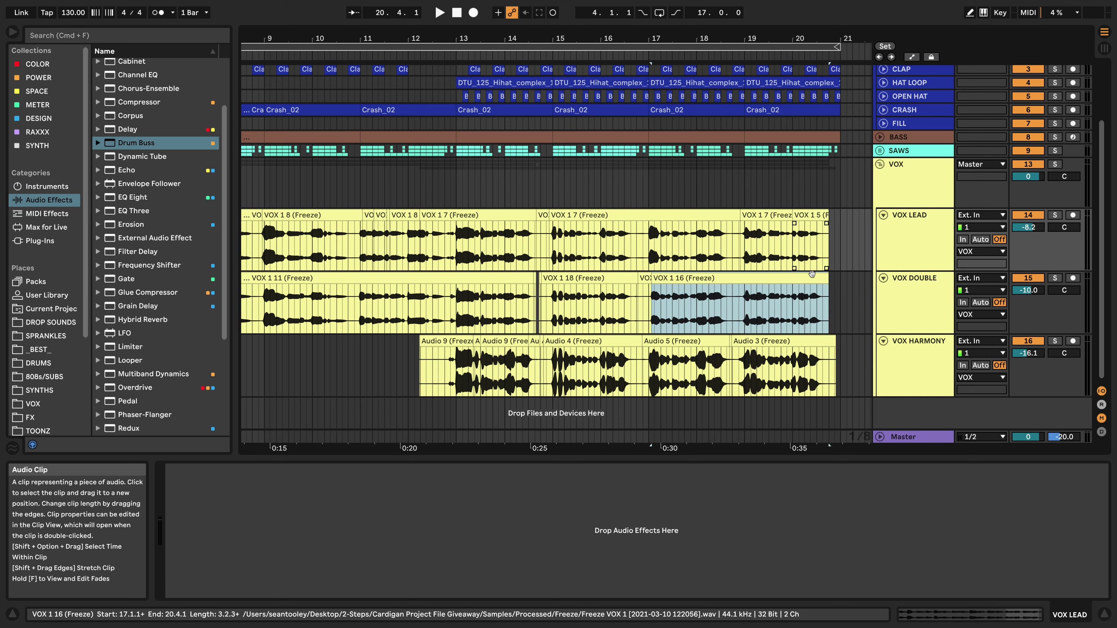
- Highlight the VOX HARMONY clips across their full length and display the VOX group's effect chain
{"action": "left_click", "coordinate": [803, 342]}
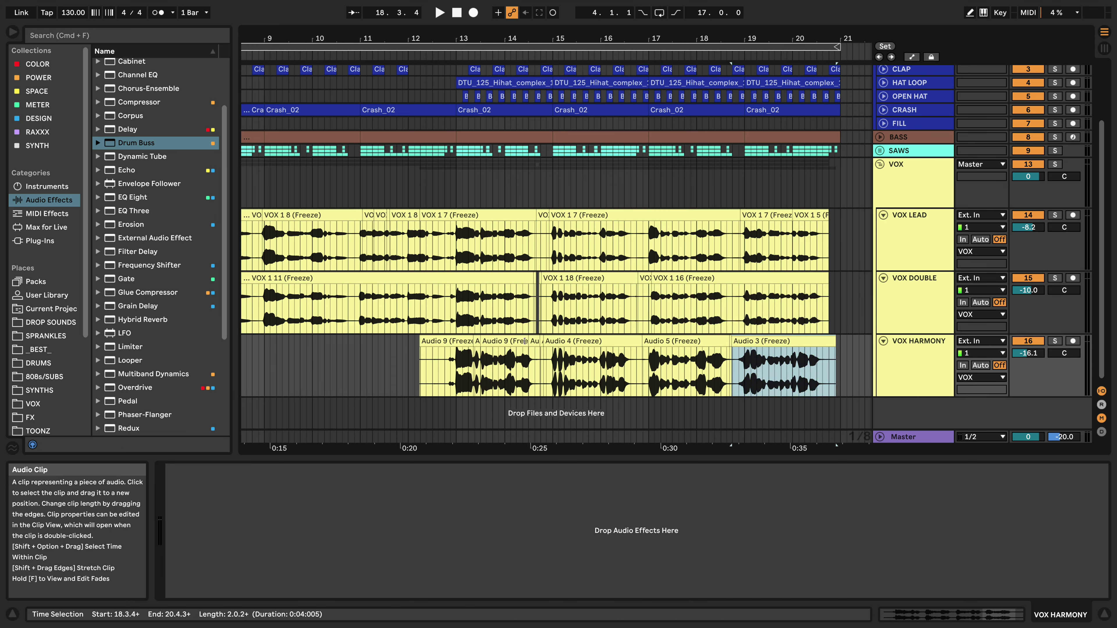
{"action": "left_click_drag", "start_coordinate": [422, 354], "coordinate": [838, 371]}
{"action": "left_click", "coordinate": [837, 371]}
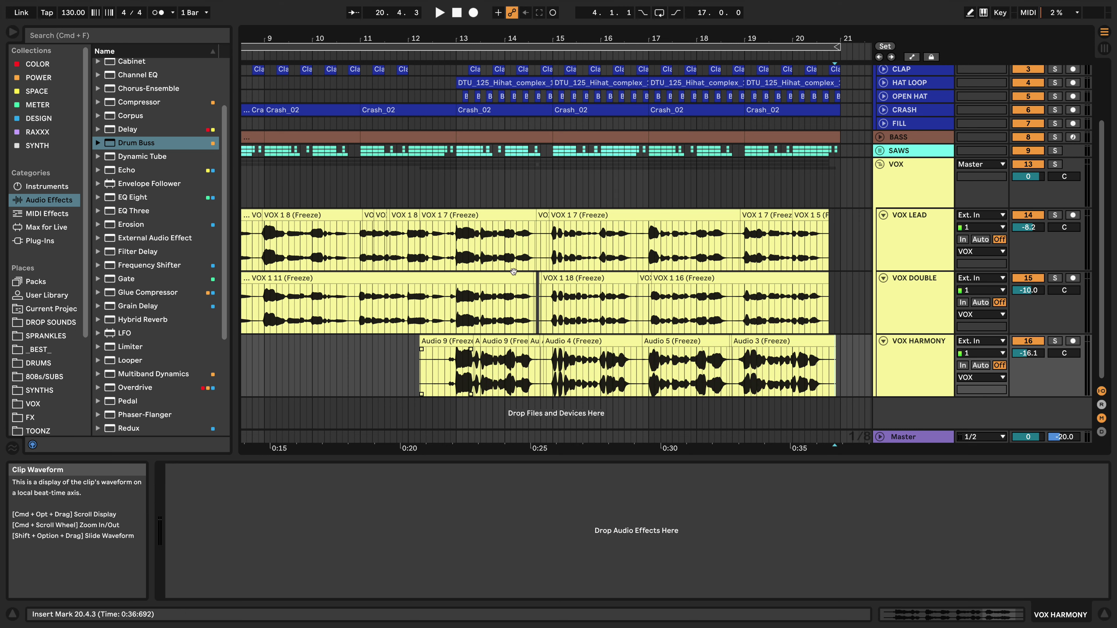
{"action": "left_click_drag", "start_coordinate": [780, 41], "coordinate": [780, 31]}
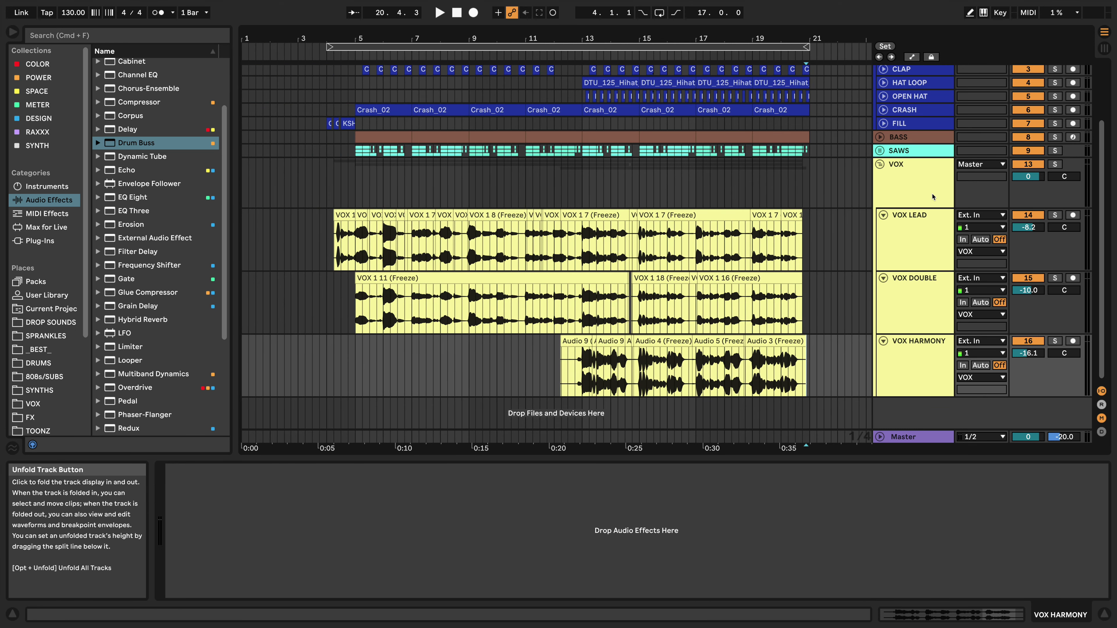
{"action": "left_click", "coordinate": [938, 176]}
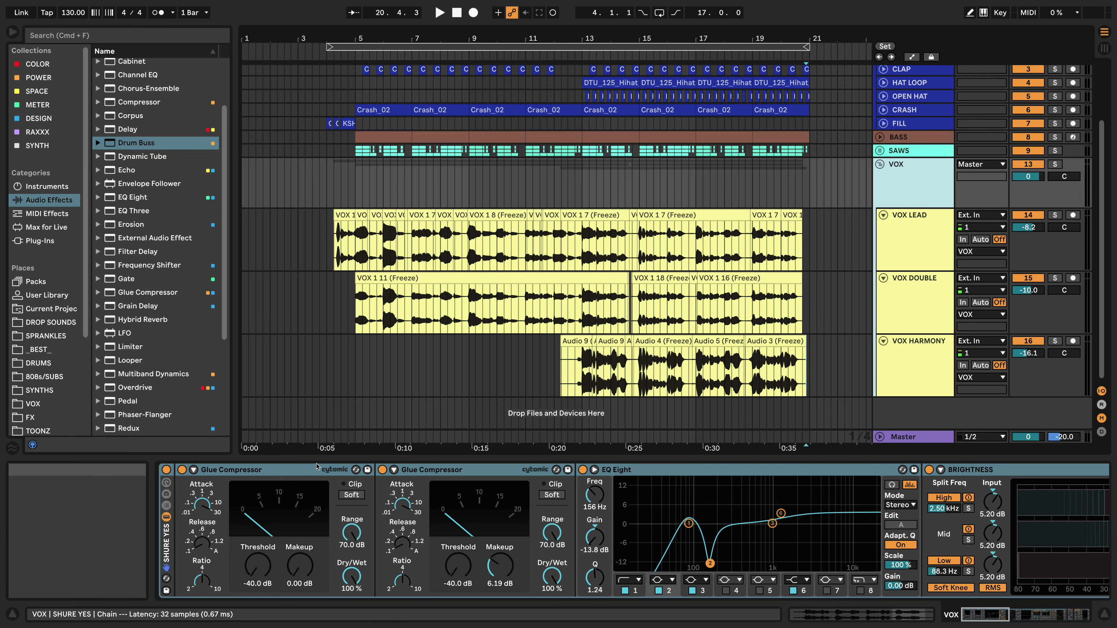
- Play the mix from bar 5 and bring up the VOX group's effect chain during playback
{"action": "left_click", "coordinate": [377, 242]}
{"action": "key", "text": "space"}
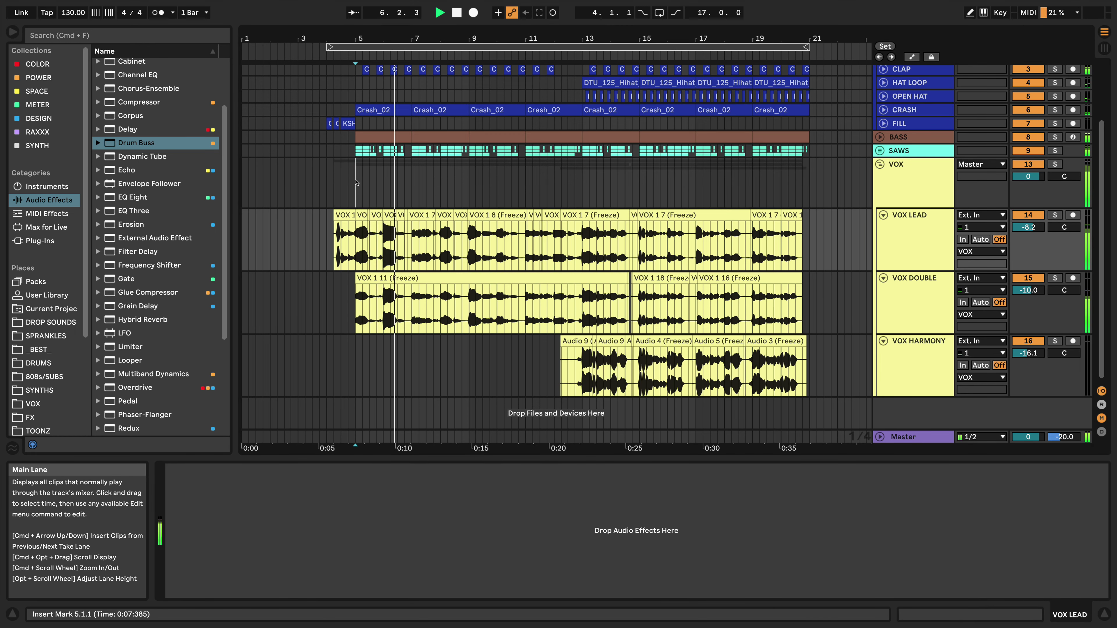
{"action": "left_click", "coordinate": [365, 195]}
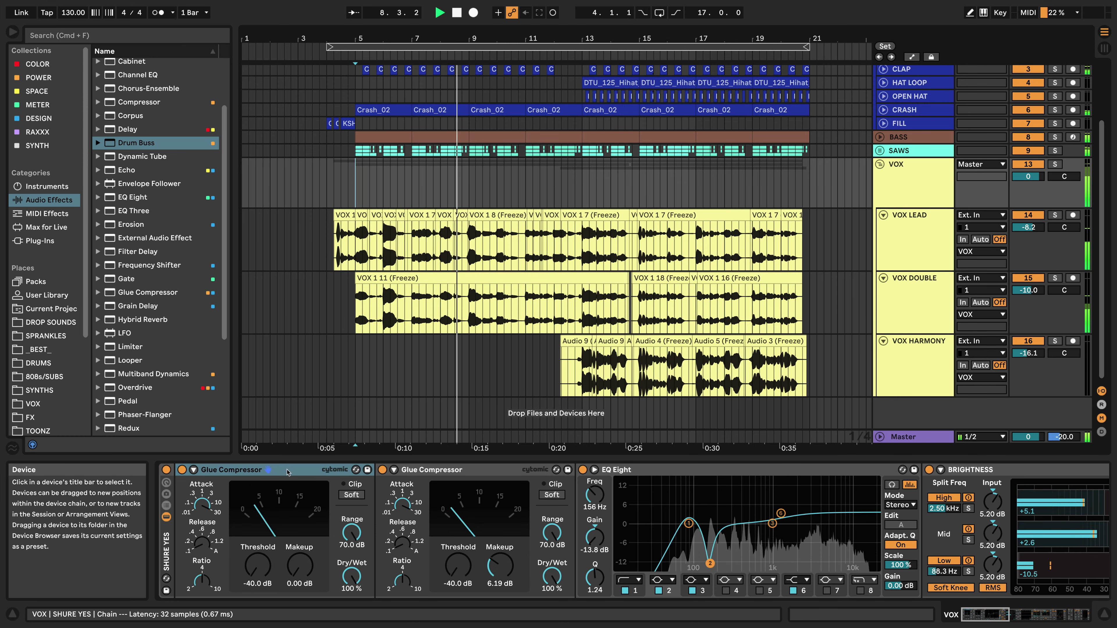
{"action": "key", "text": "space"}
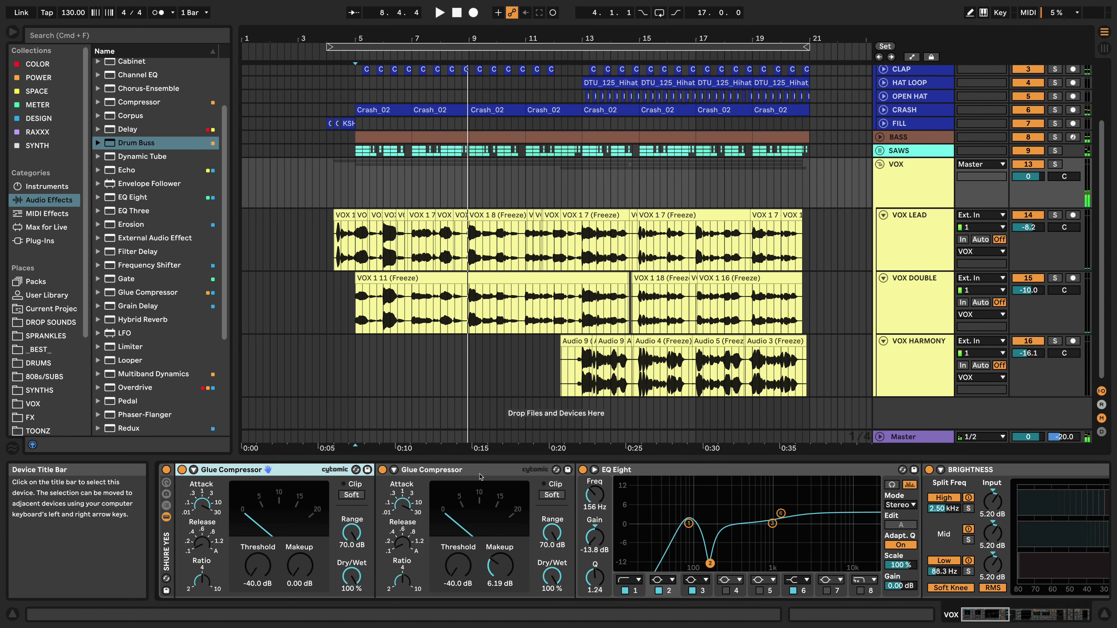
- Inspect the thresholds of the two Glue Compressors and the EQ Eight curve in the VOX group's chain
{"action": "key", "text": "Right"}
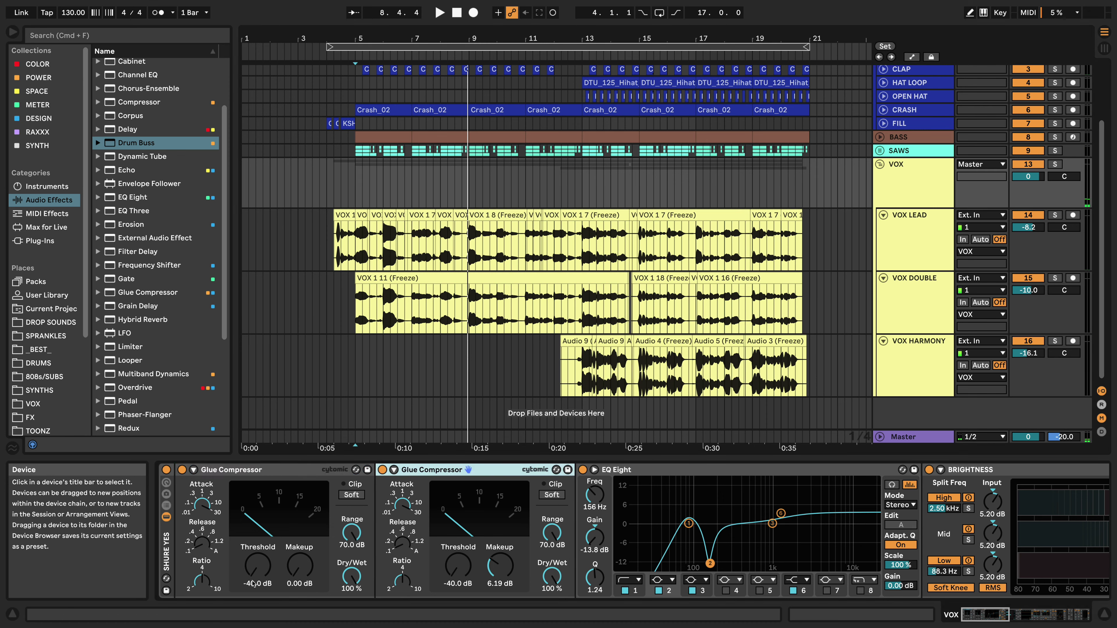
{"action": "left_click_drag", "start_coordinate": [257, 565], "coordinate": [257, 548]}
{"action": "left_click_drag", "start_coordinate": [441, 548], "coordinate": [441, 545]}
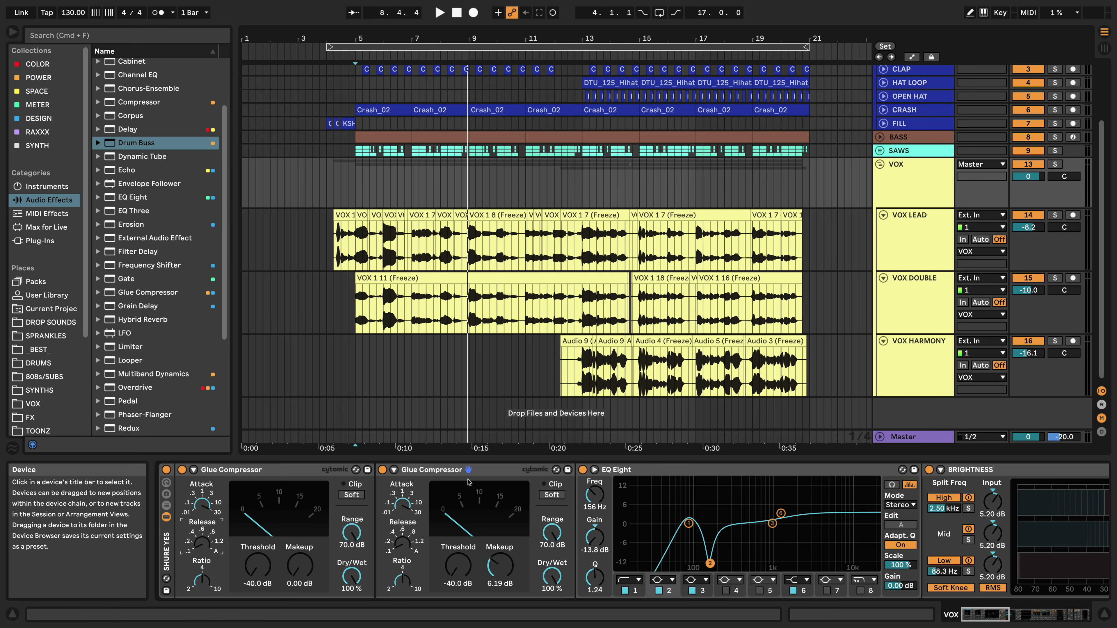
{"action": "scroll", "coordinate": [484, 480], "scroll_direction": "right", "scroll_amount": 5}
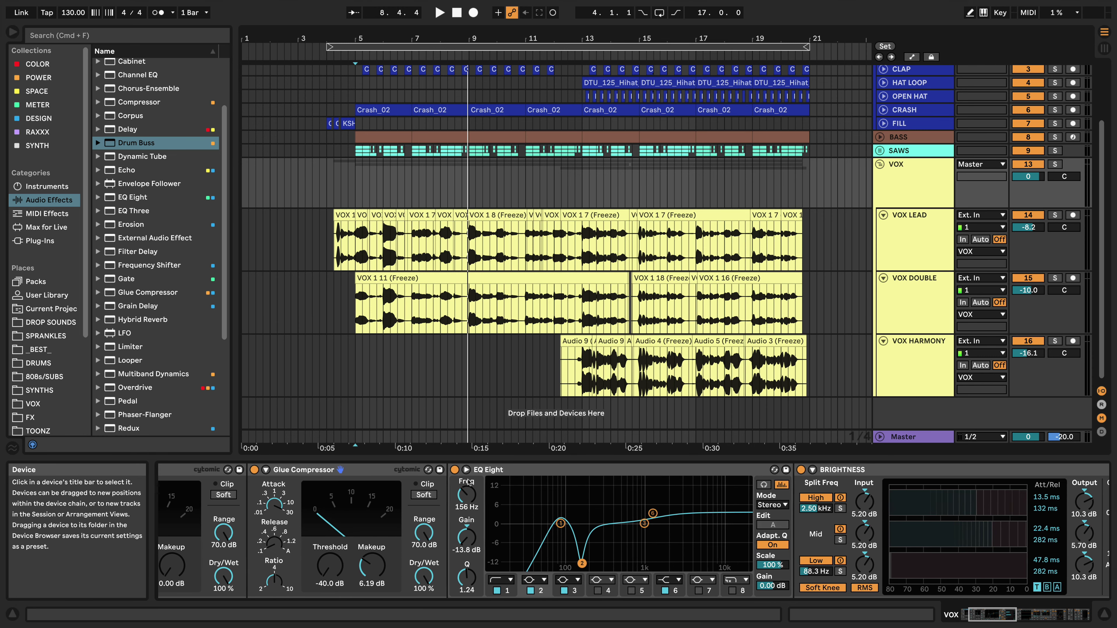
{"action": "left_click", "coordinate": [505, 471]}
{"action": "scroll", "coordinate": [504, 473], "scroll_direction": "right", "scroll_amount": 3}
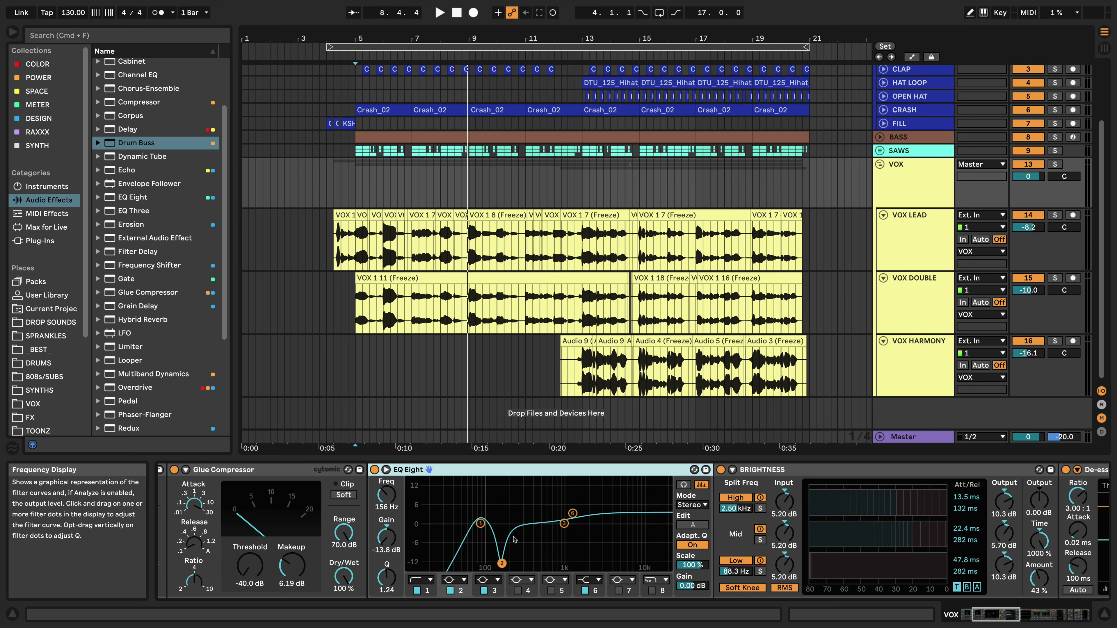
- Play VOX LEAD soloed from 8.2.1, then set the start mark at 8.3 on the VOX group
{"action": "left_click_drag", "start_coordinate": [442, 42], "coordinate": [442, 73]}
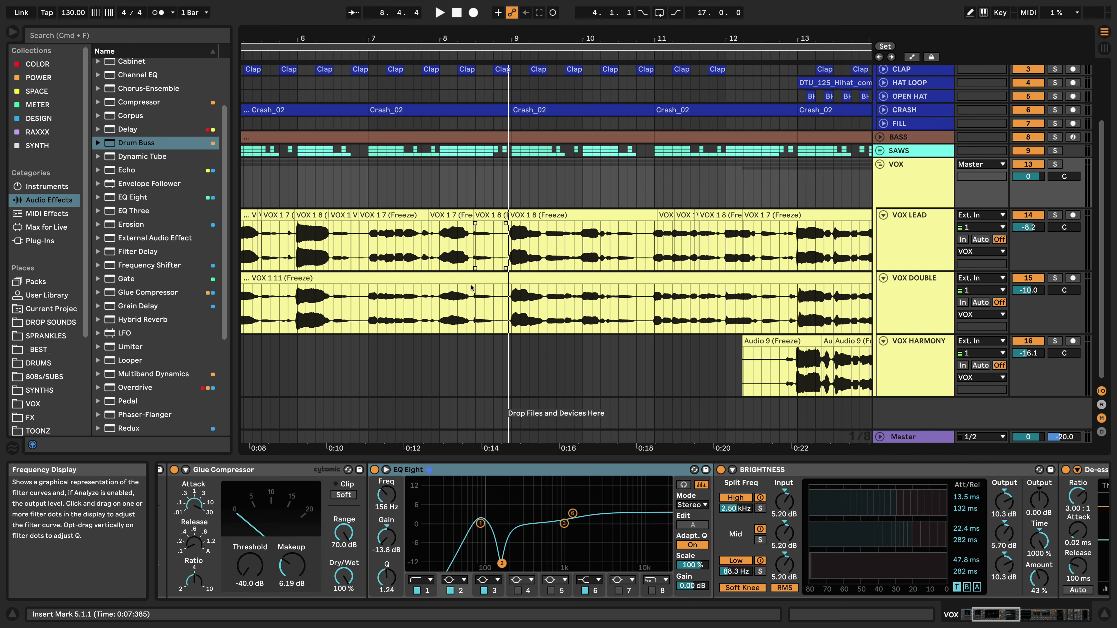
{"action": "left_click_drag", "start_coordinate": [458, 57], "coordinate": [458, 35]}
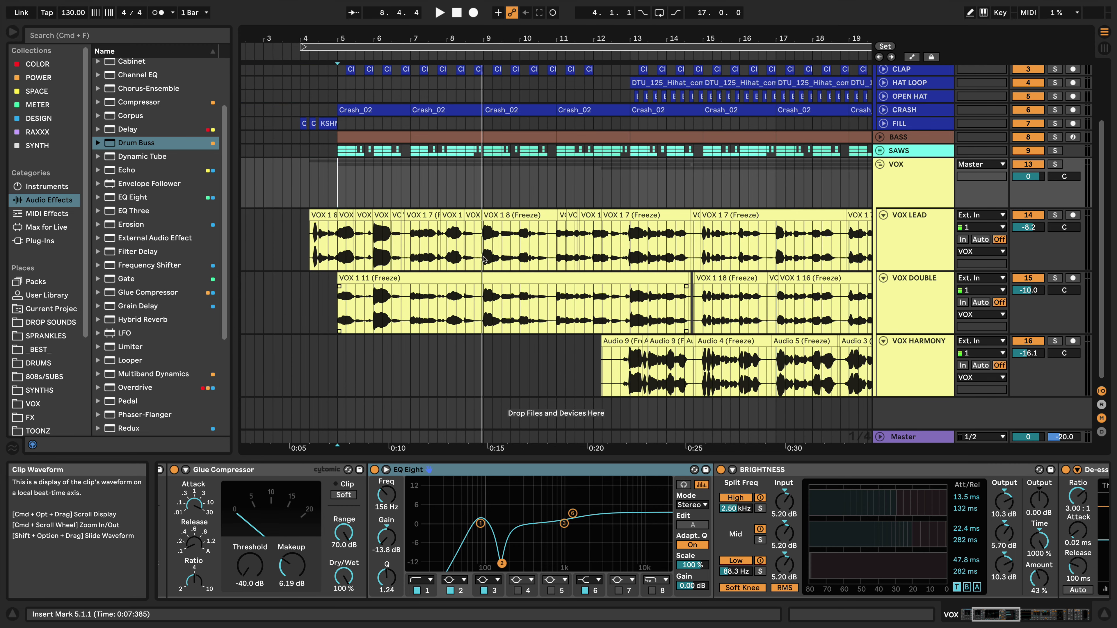
{"action": "left_click", "coordinate": [465, 241]}
{"action": "key", "text": "space"}
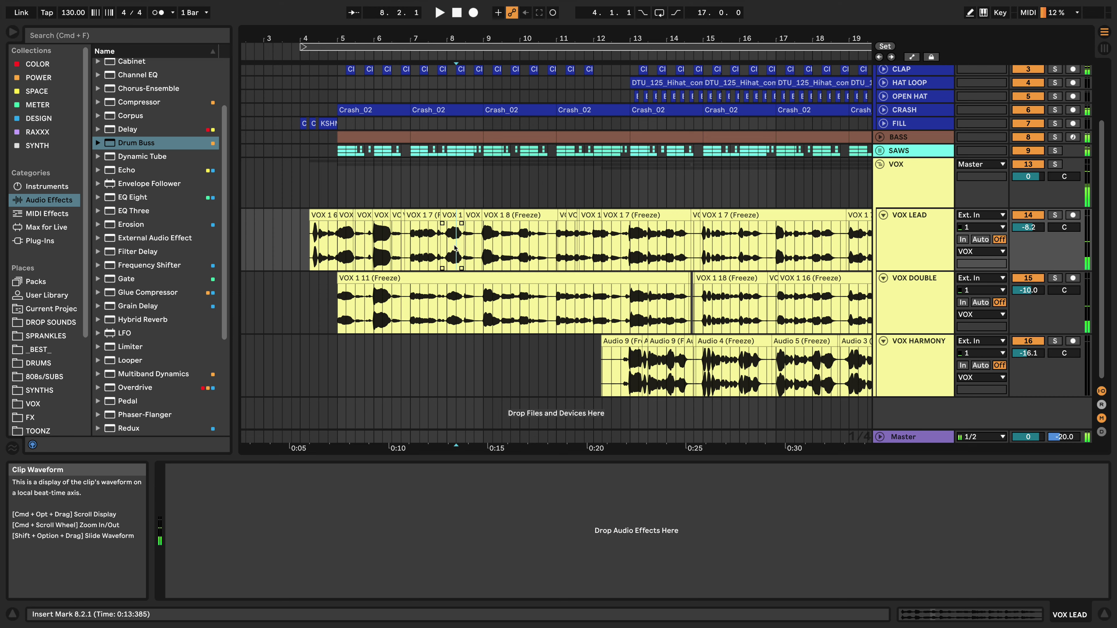
{"action": "left_click", "coordinate": [1056, 215]}
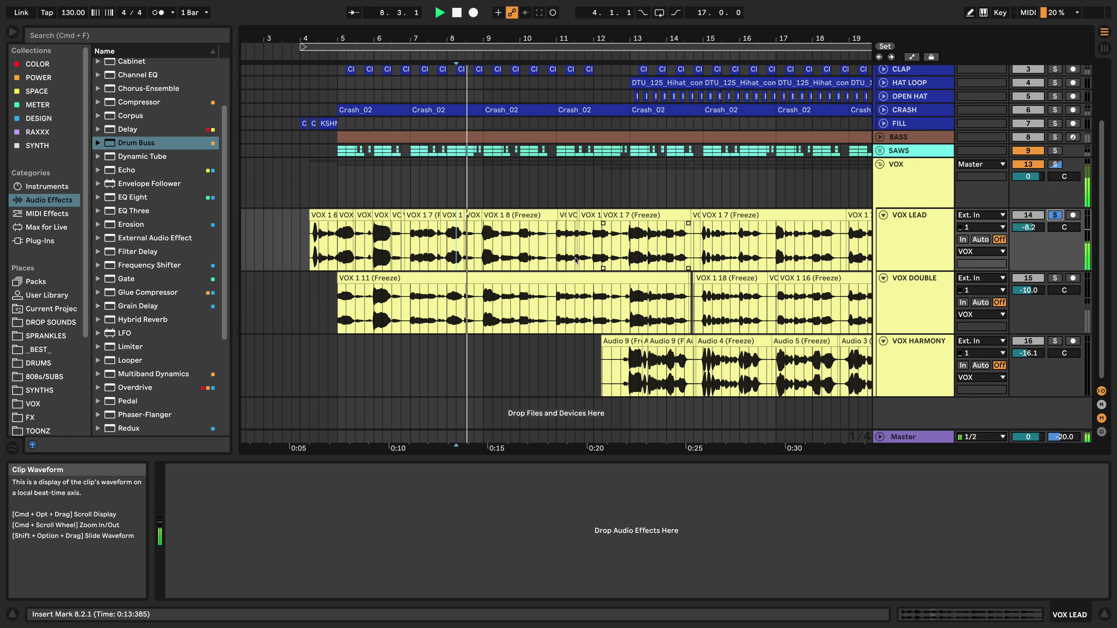
{"action": "left_click", "coordinate": [465, 183]}
{"action": "left_click_drag", "start_coordinate": [466, 38], "coordinate": [470, 185]}
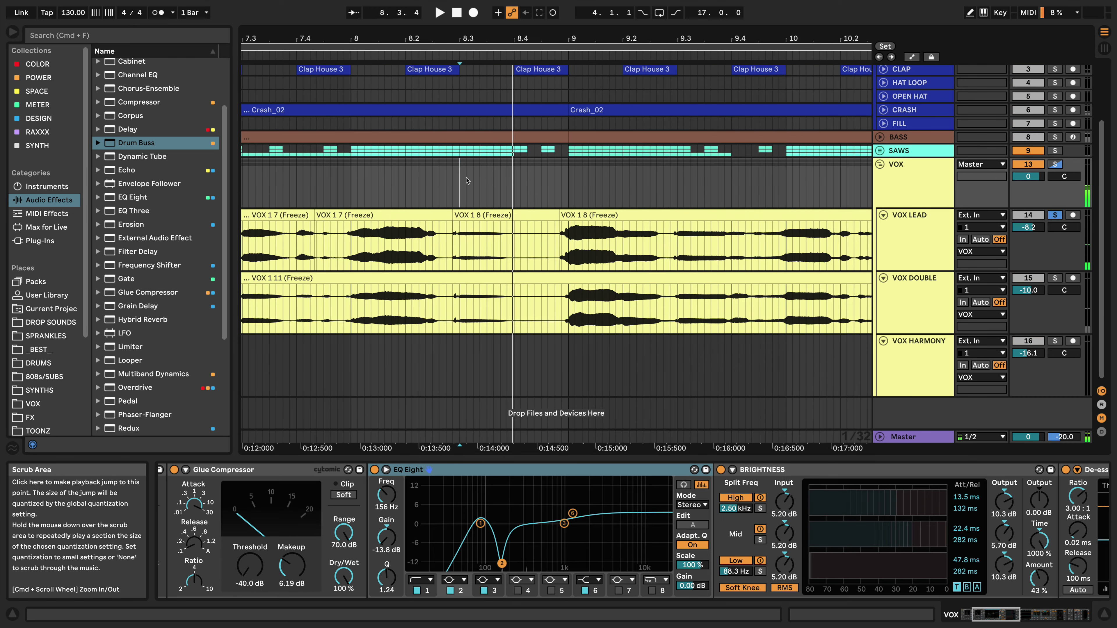
- Compare the soloed vocal with the VOX EQ Eight's filter 2 off and on, and clear the VOX LEAD solo
{"action": "left_click", "coordinate": [452, 591]}
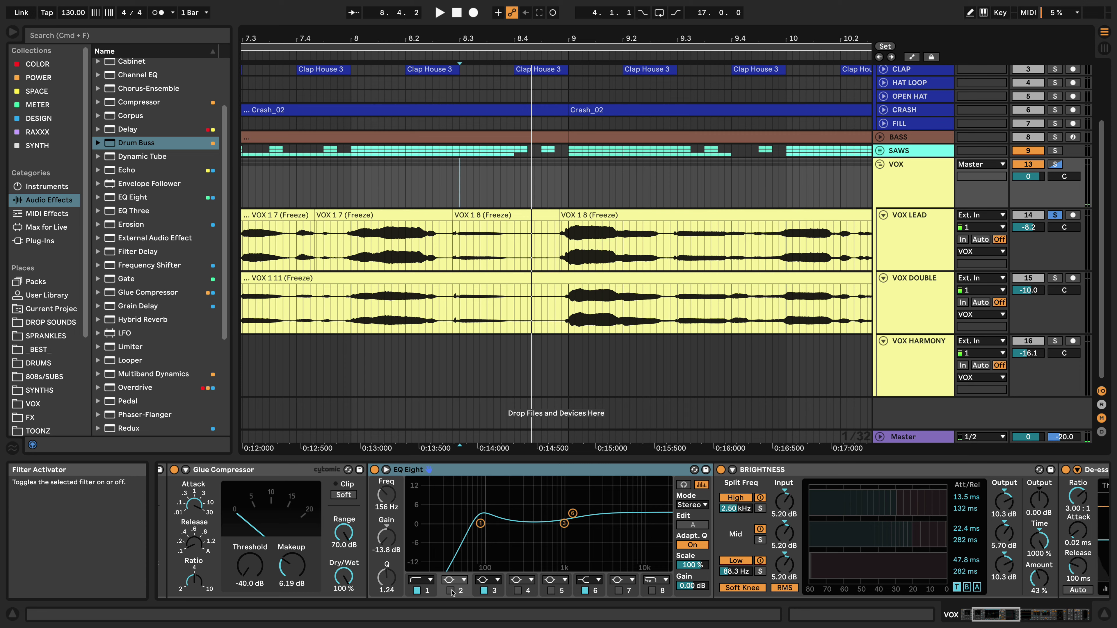
{"action": "key", "text": "space"}
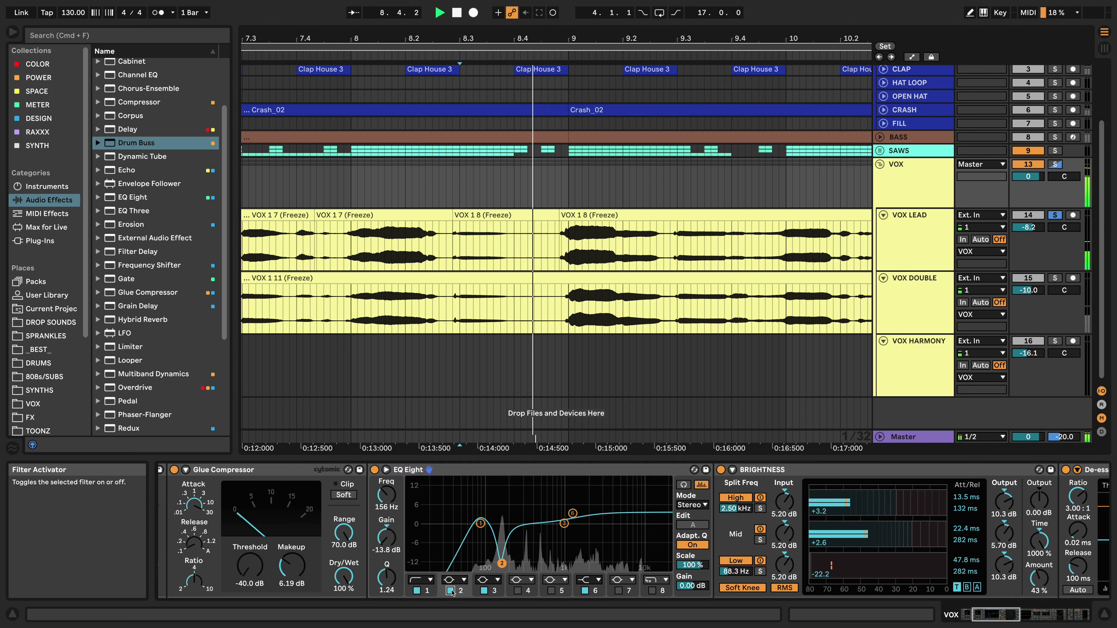
{"action": "key", "text": "space"}
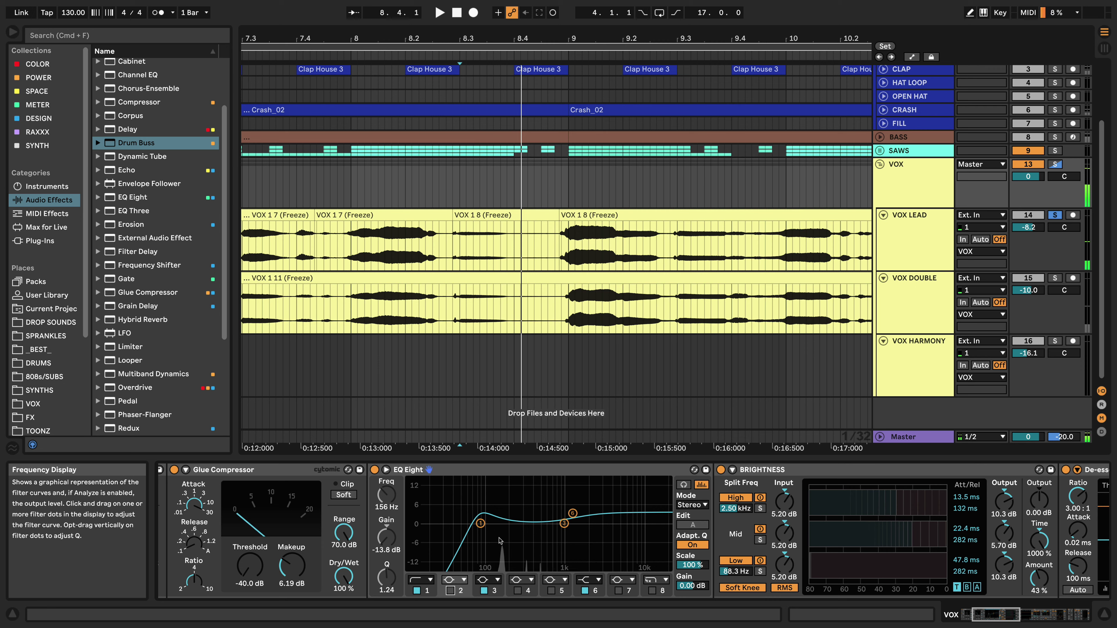
{"action": "left_click", "coordinate": [451, 590]}
{"action": "mouse_move", "coordinate": [501, 568]}
{"action": "left_mouse_down"}
{"action": "mouse_move", "coordinate": [504, 481]}
{"action": "mouse_move", "coordinate": [501, 563]}
{"action": "left_mouse_up"}
{"action": "key", "text": "space"}
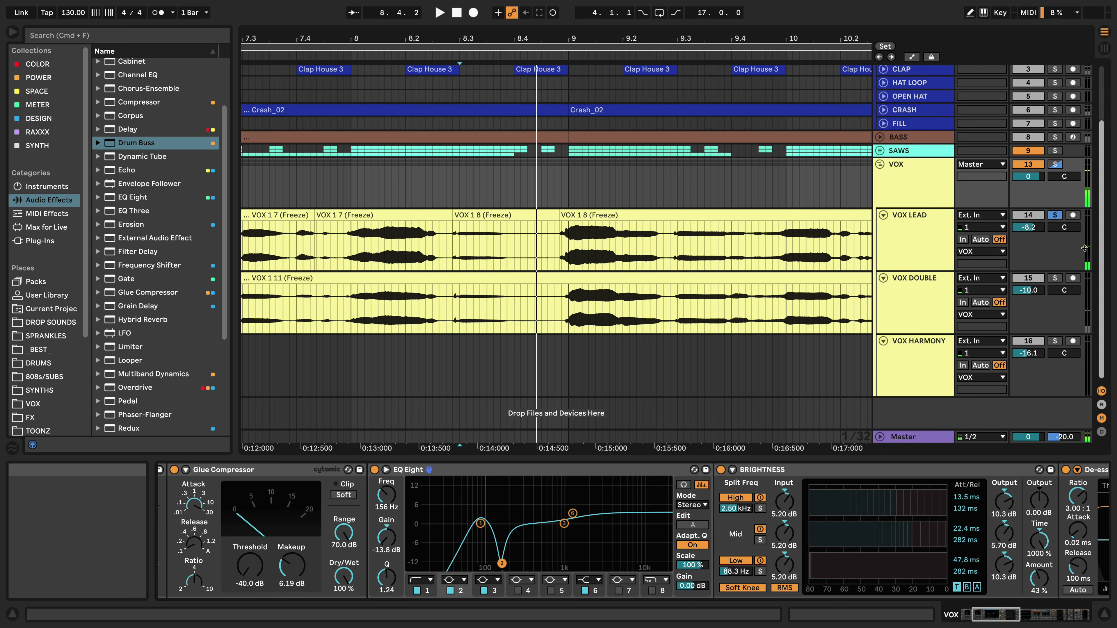
{"action": "left_click", "coordinate": [1059, 216]}
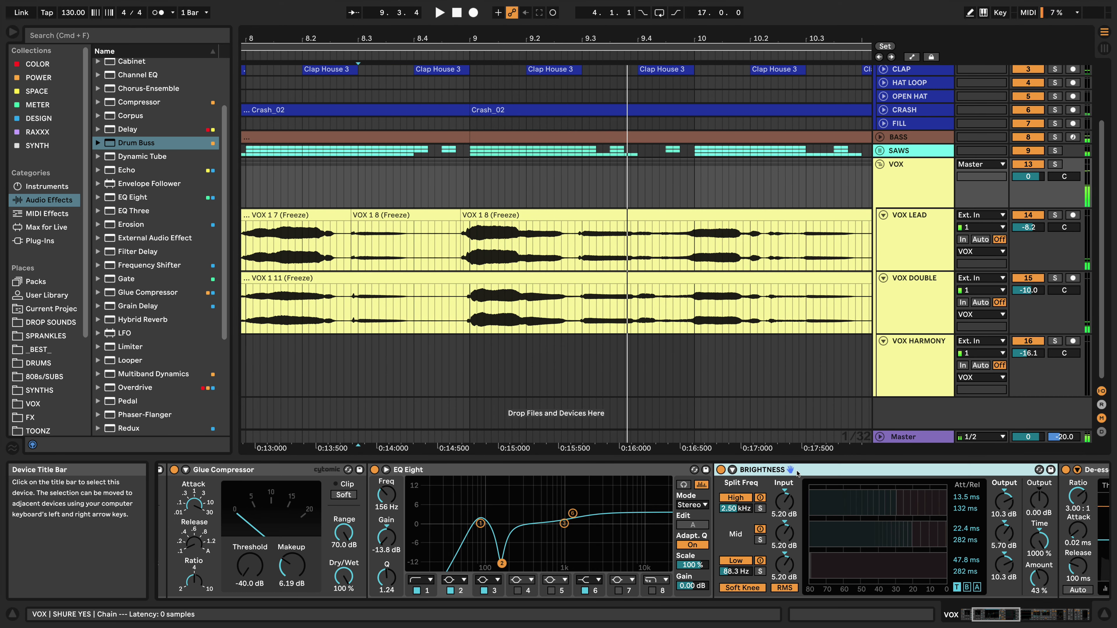
- Examine the BRIGHTNESS multiband device in the VOX chain while playing the full mix
{"action": "scroll", "coordinate": [796, 473], "scroll_direction": "right", "scroll_amount": 8}
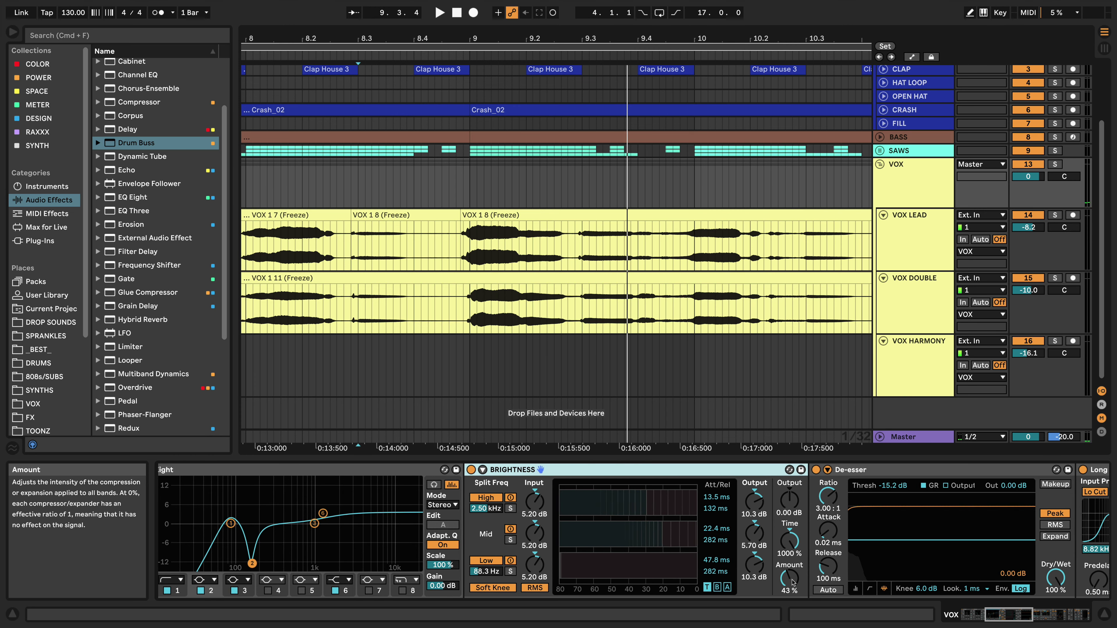
{"action": "key", "text": "space"}
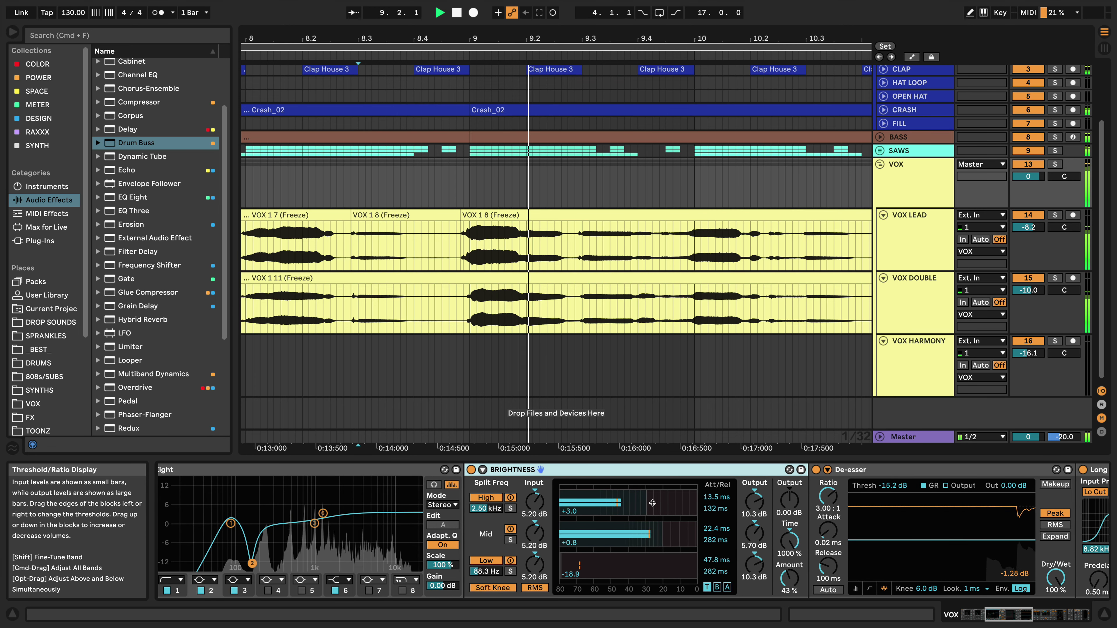
{"action": "scroll", "coordinate": [652, 503], "scroll_direction": "right", "scroll_amount": 2}
{"action": "scroll", "coordinate": [653, 503], "scroll_direction": "right", "scroll_amount": 10}
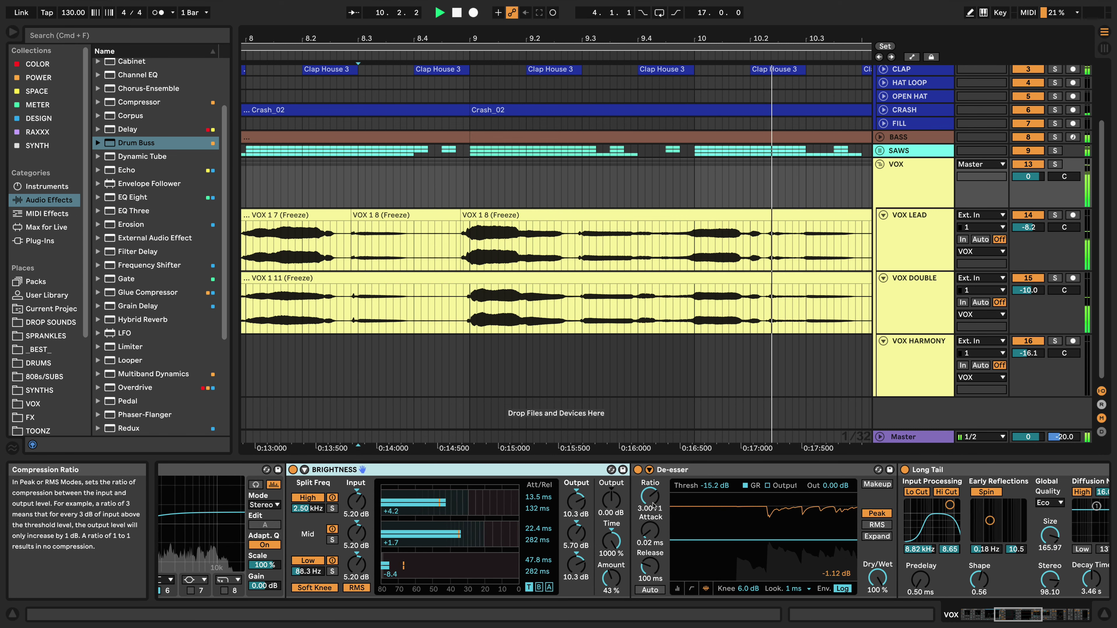
- Inspect the De-esser and the Long Tail reverb in the VOX group's chain
{"action": "left_click", "coordinate": [524, 467]}
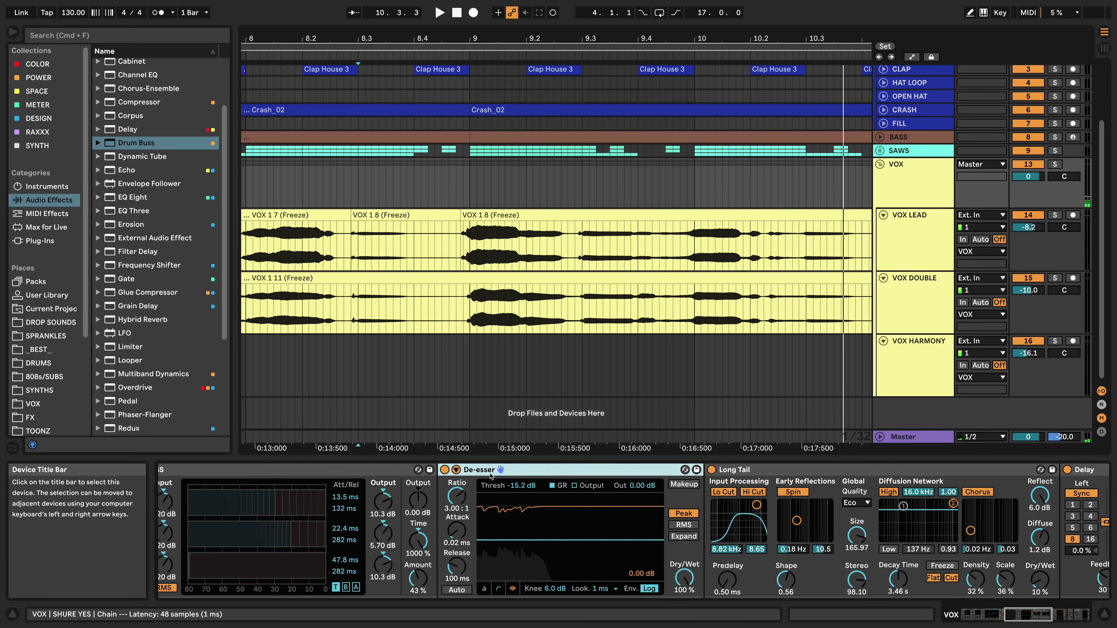
{"action": "scroll", "coordinate": [491, 476], "scroll_direction": "right", "scroll_amount": 5}
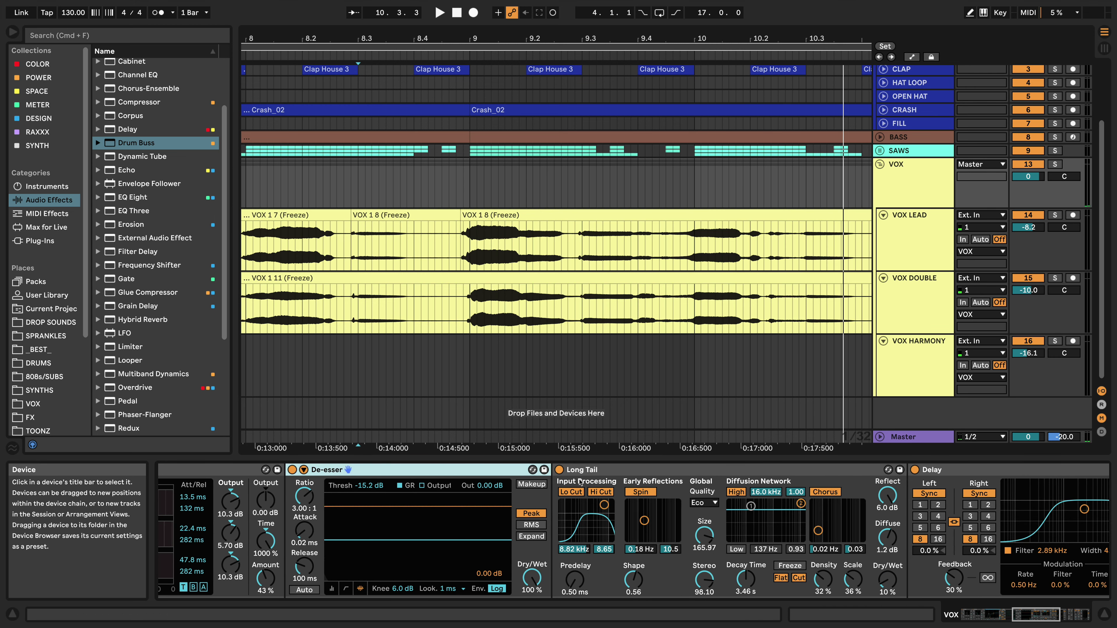
{"action": "left_click", "coordinate": [593, 475]}
{"action": "scroll", "coordinate": [733, 600], "scroll_direction": "right", "scroll_amount": 5}
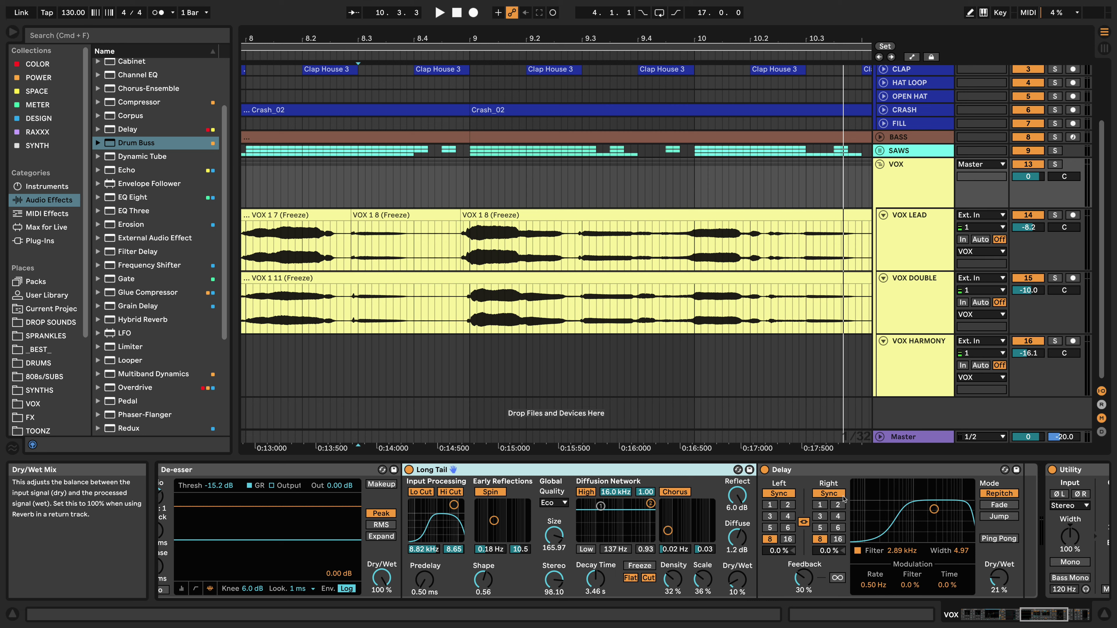
- Inspect the Delay's beat division and feedback settings in the VOX group's chain
{"action": "left_click", "coordinate": [814, 470]}
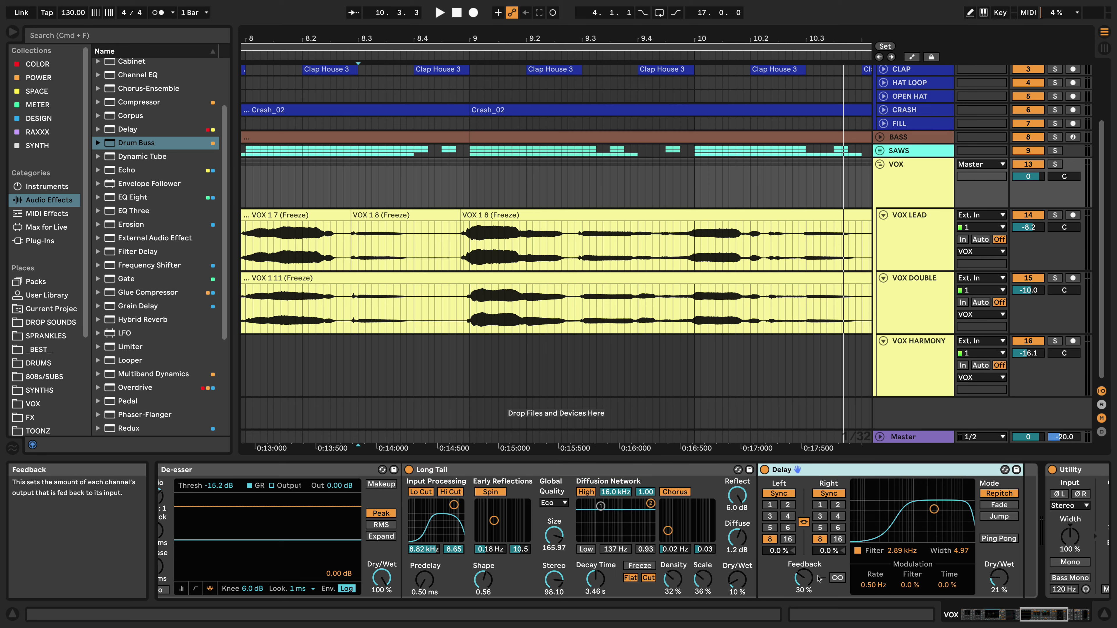
{"action": "scroll", "coordinate": [819, 579], "scroll_direction": "right", "scroll_amount": 5}
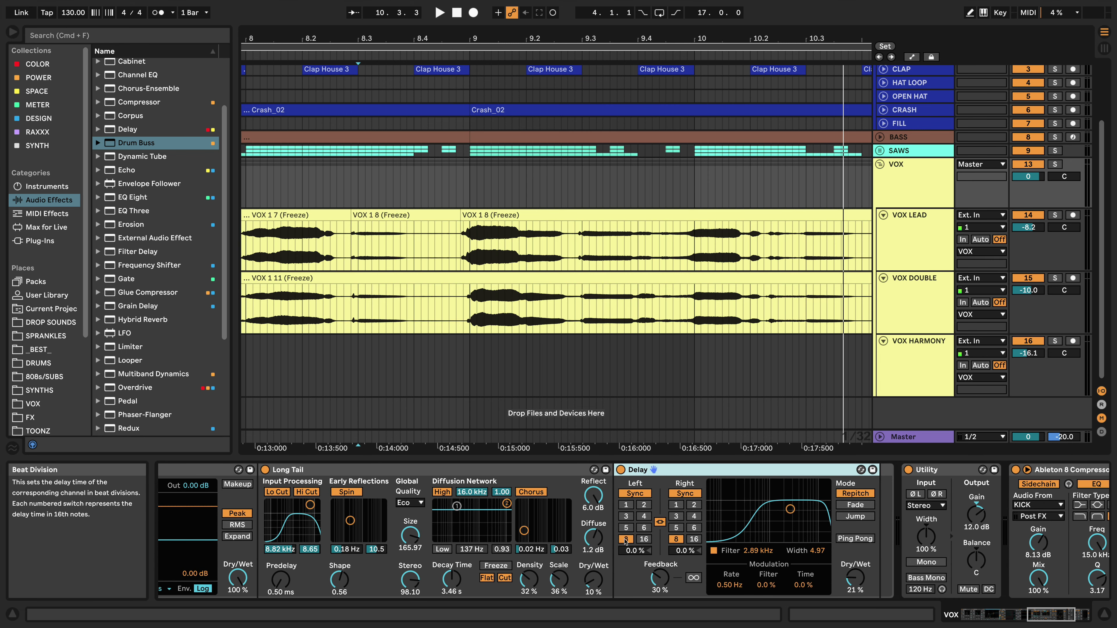
{"action": "scroll", "coordinate": [759, 535], "scroll_direction": "right", "scroll_amount": 5}
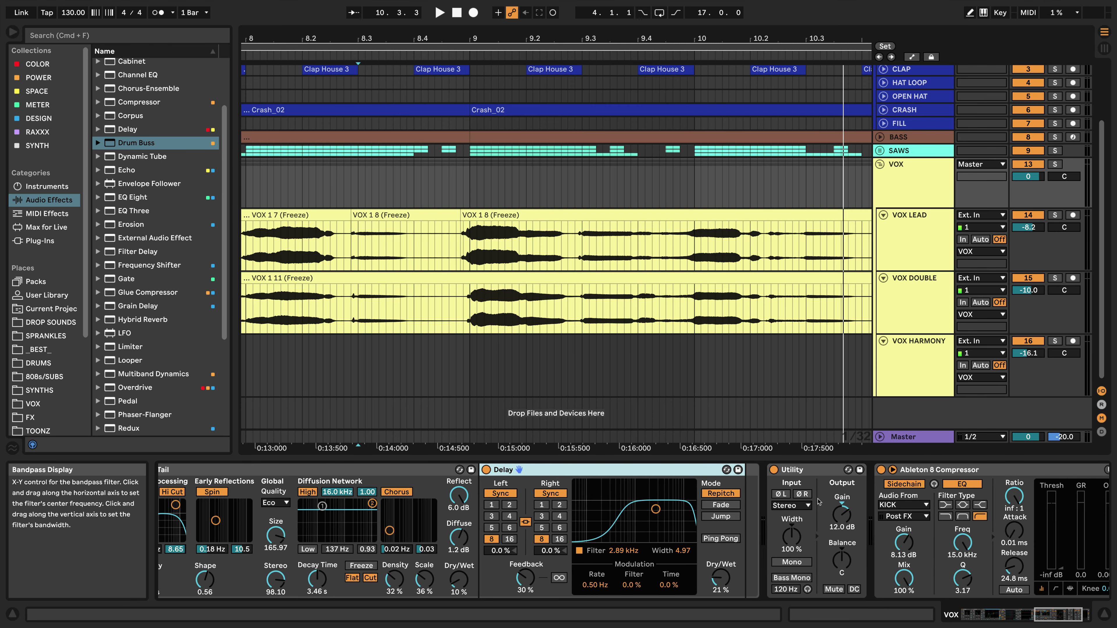
- Inspect the Utility and the sidechained Ableton 8 Compressor in the VOX chain, and return to the chain's start
{"action": "left_click", "coordinate": [812, 469]}
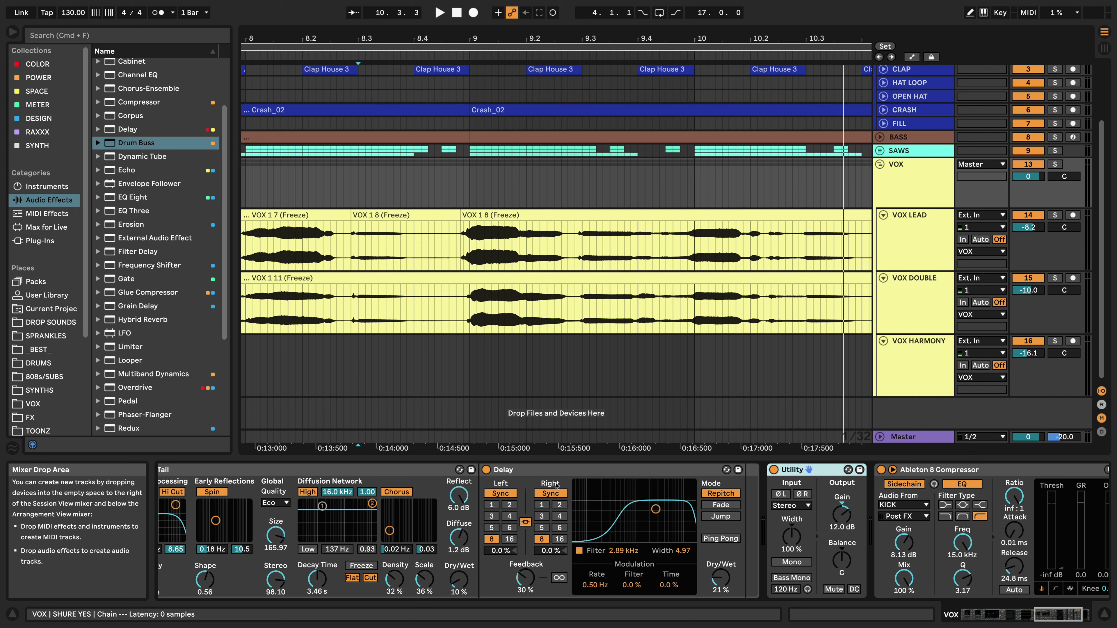
{"action": "scroll", "coordinate": [548, 473], "scroll_direction": "right", "scroll_amount": 3}
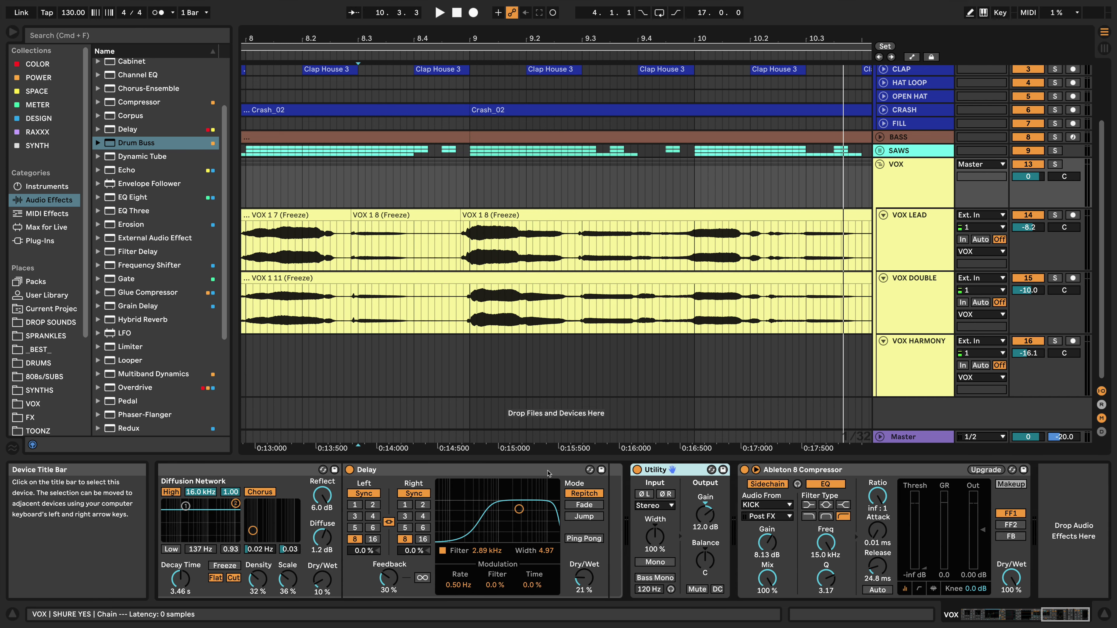
{"action": "left_click", "coordinate": [781, 470]}
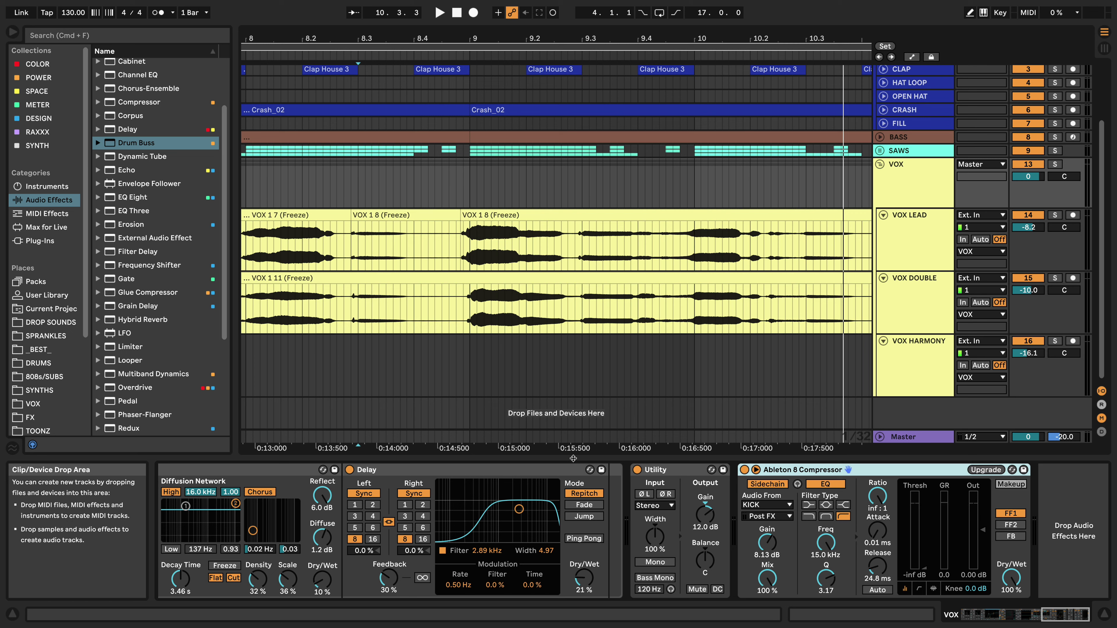
{"action": "scroll", "coordinate": [550, 486], "scroll_direction": "left", "scroll_amount": 10}
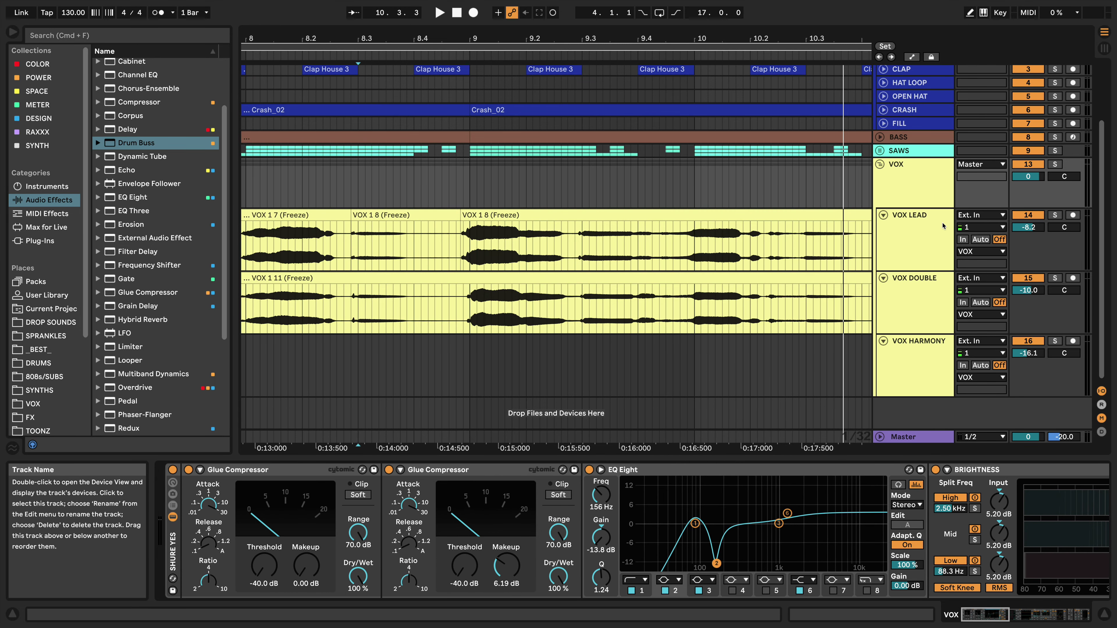
- Fold the VOX group, set the start mark at 13.1.1 on the HAT LOOP track and select that track
{"action": "left_click", "coordinate": [881, 164]}
{"action": "left_click", "coordinate": [627, 188]}
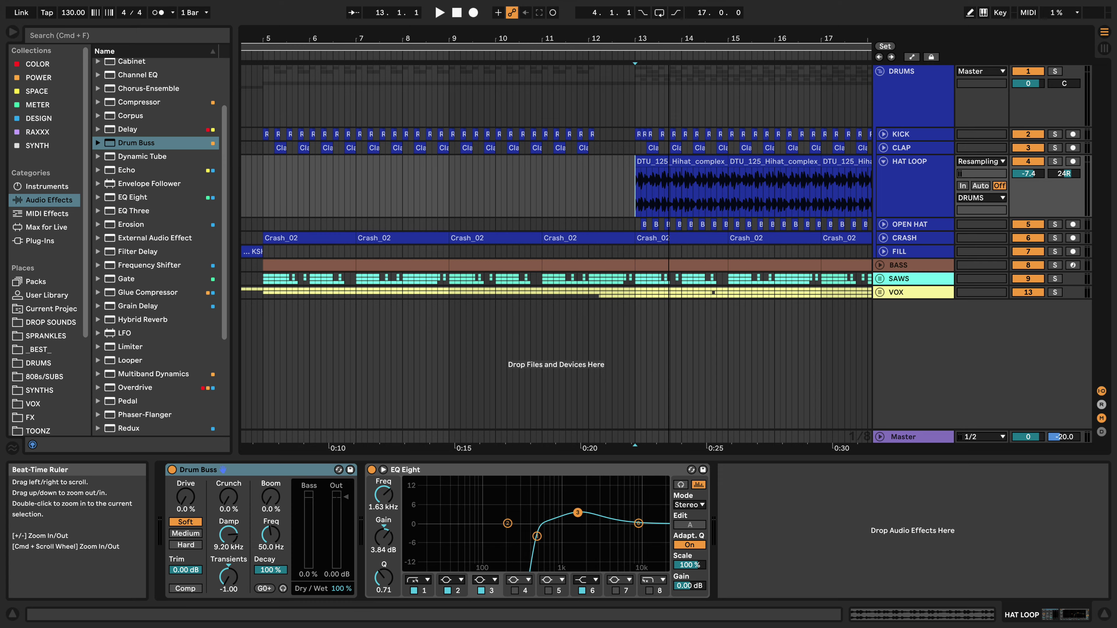
{"action": "left_click_drag", "start_coordinate": [572, 39], "coordinate": [455, 36]}
{"action": "mouse_move", "coordinate": [547, 39]}
{"action": "left_mouse_down"}
{"action": "mouse_move", "coordinate": [548, 52]}
{"action": "mouse_move", "coordinate": [548, 41]}
{"action": "left_mouse_up"}
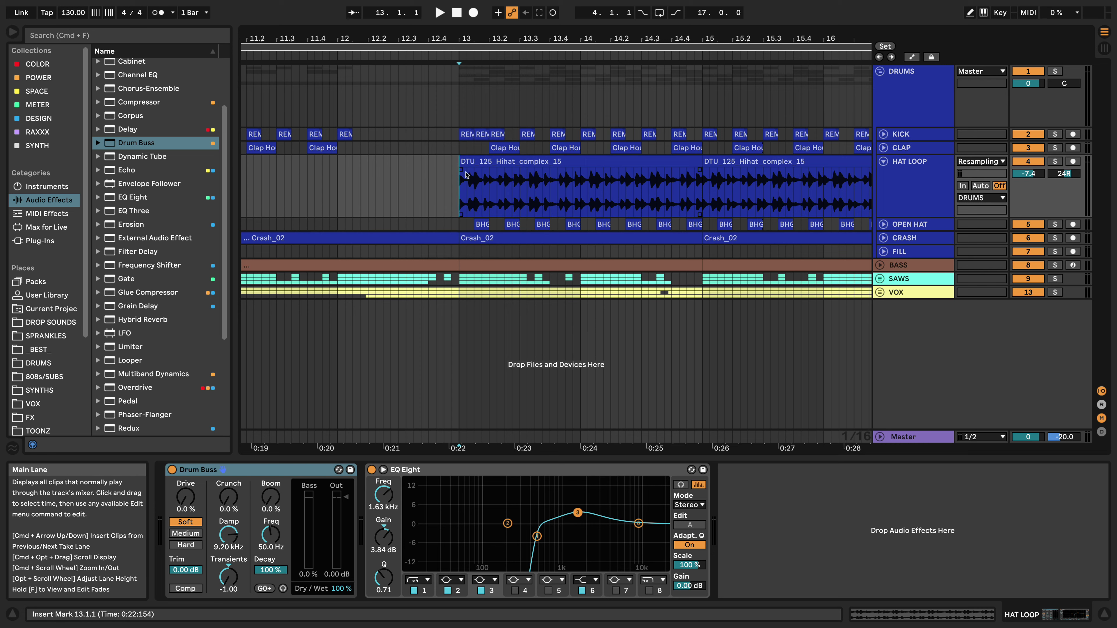
{"action": "left_click", "coordinate": [904, 193]}
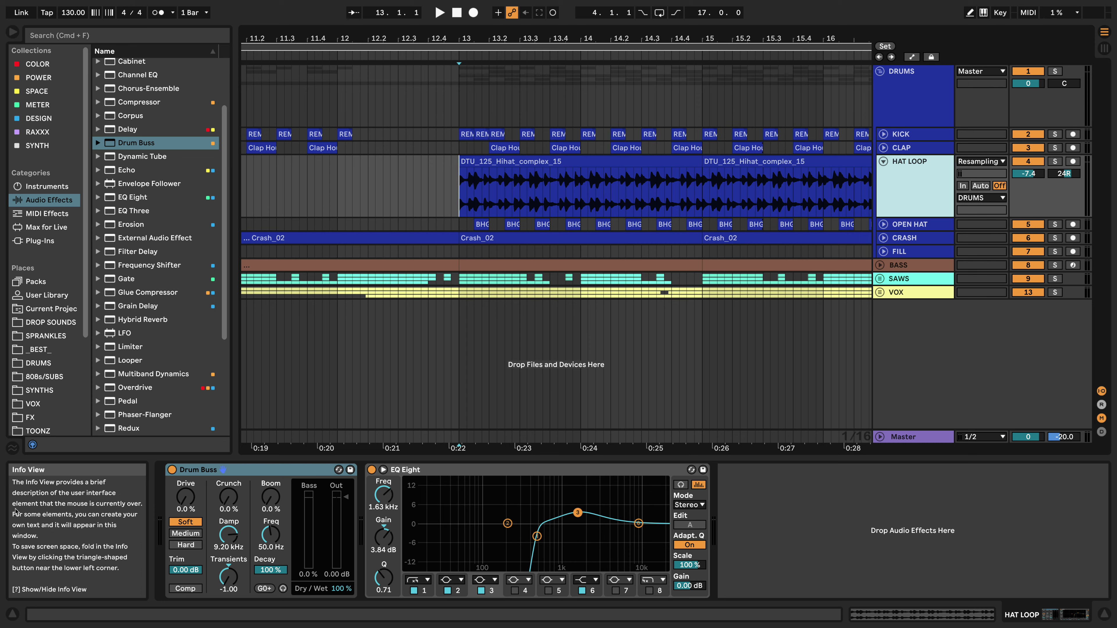
- Deactivate the Drum Buss on HAT LOOP, solo the track and play it from bar 13
{"action": "left_click", "coordinate": [172, 470]}
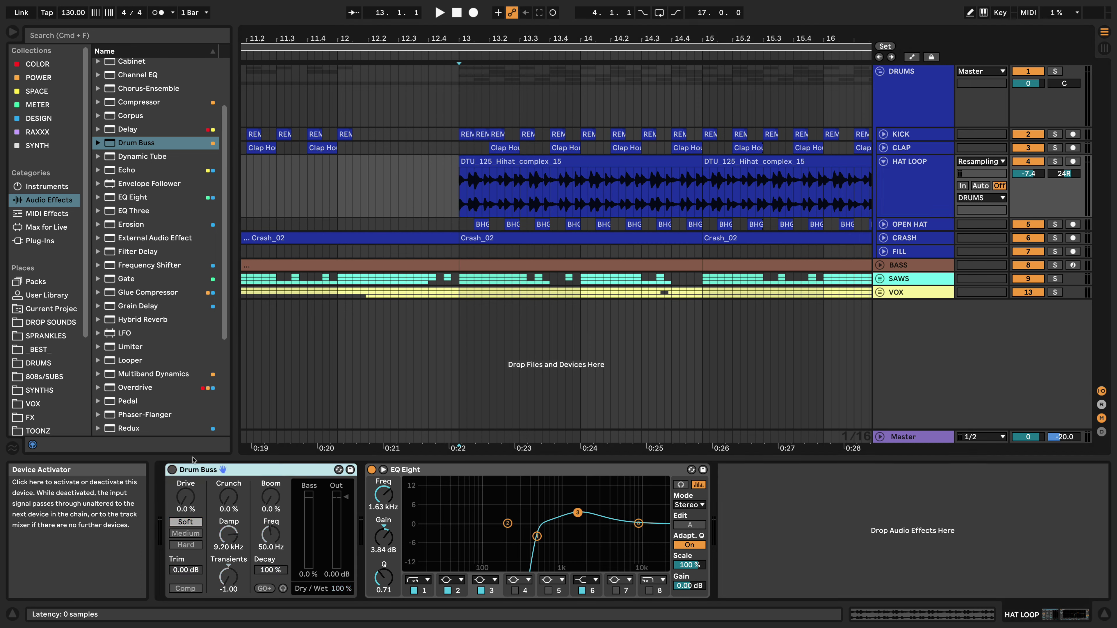
{"action": "left_click", "coordinate": [1055, 161]}
{"action": "key", "text": "space"}
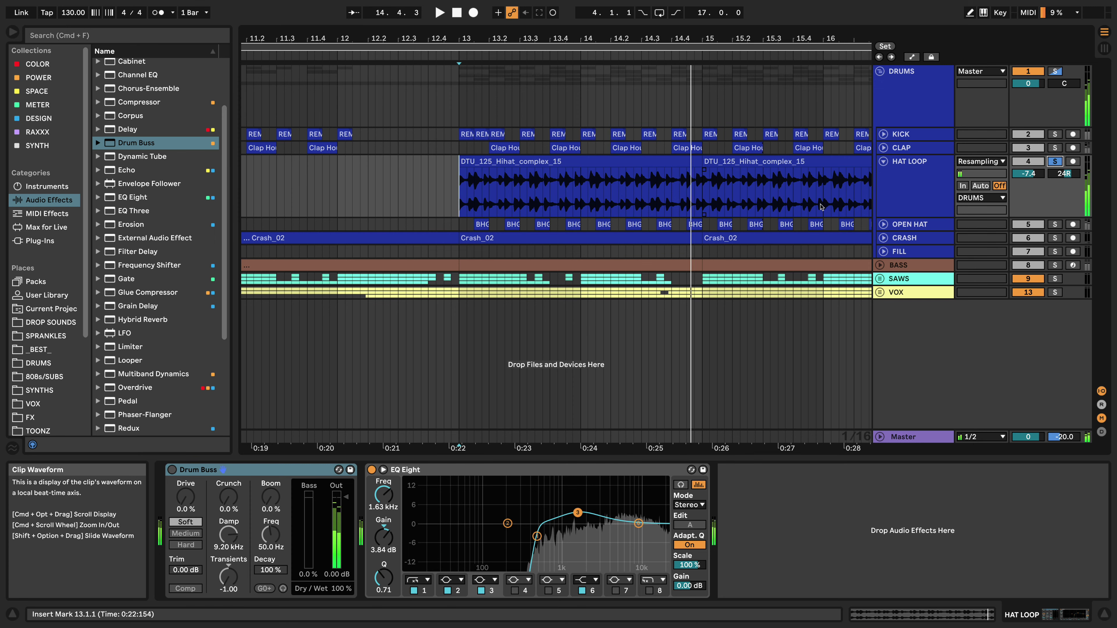
- Stop playback, reactivate the Drum Buss on HAT LOOP and set its Decay to 0.0 %
{"action": "key", "text": "space"}
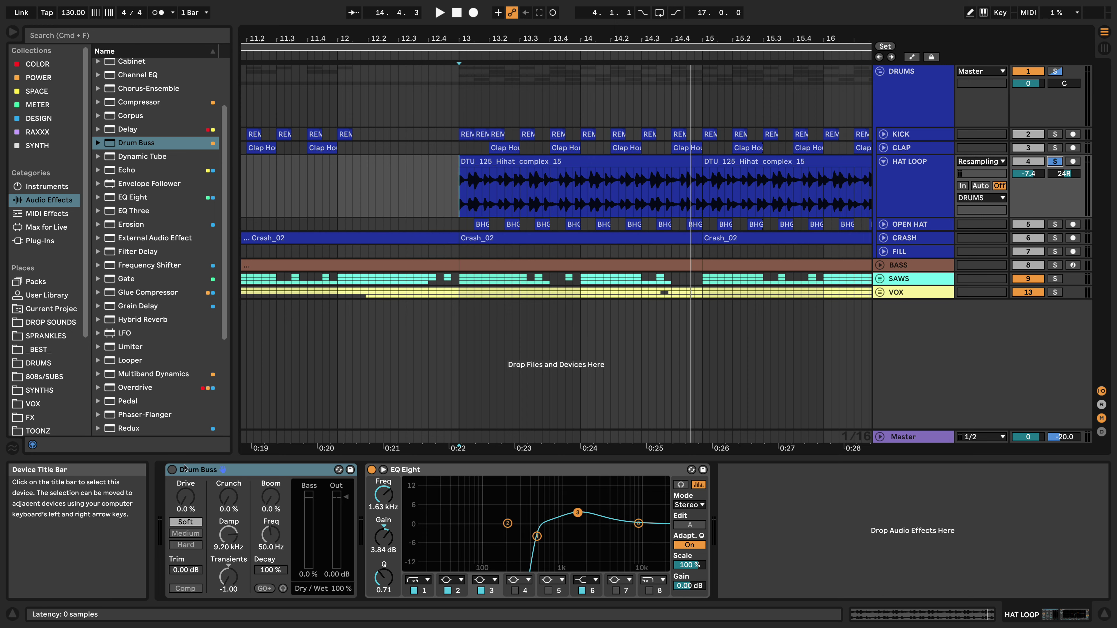
{"action": "left_click", "coordinate": [172, 470]}
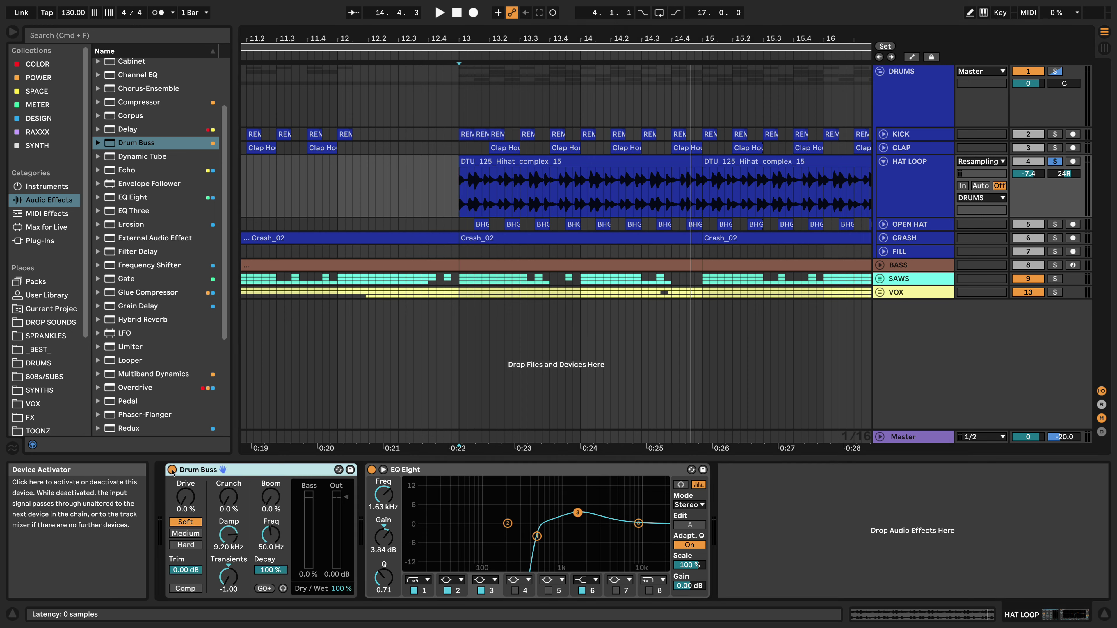
{"action": "left_click", "coordinate": [185, 497]}
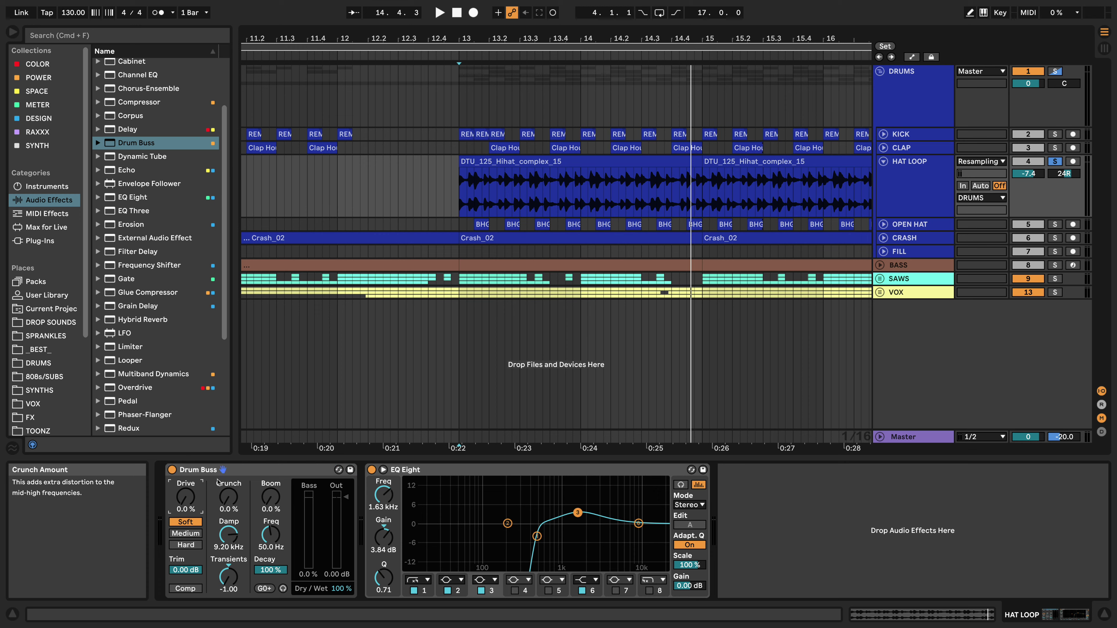
{"action": "left_click", "coordinate": [905, 187]}
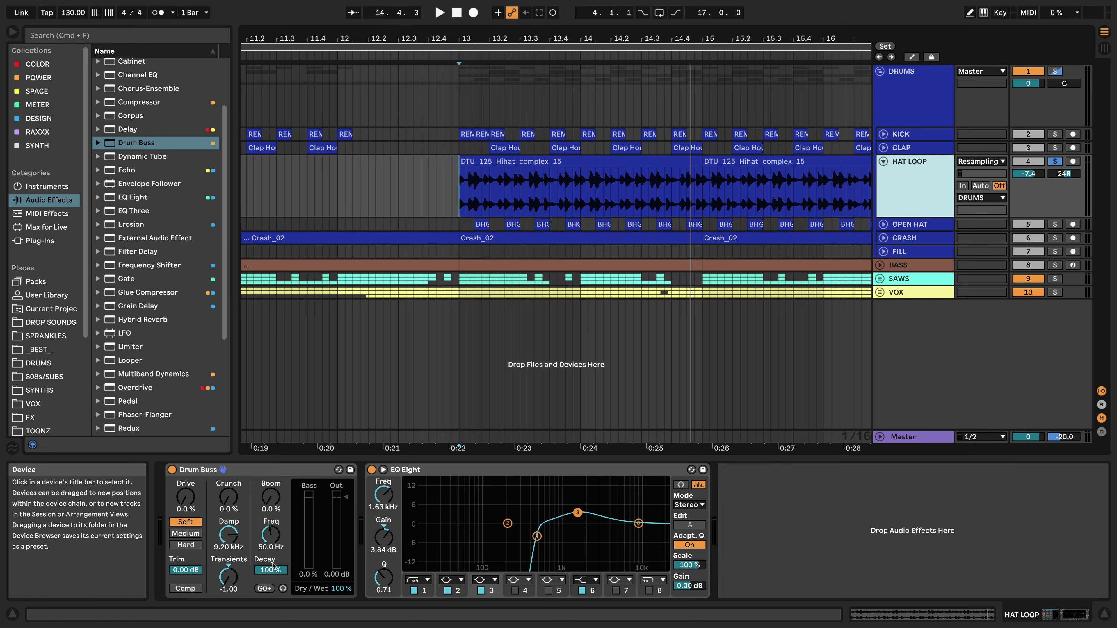
{"action": "left_click_drag", "start_coordinate": [272, 567], "coordinate": [273, 568]}
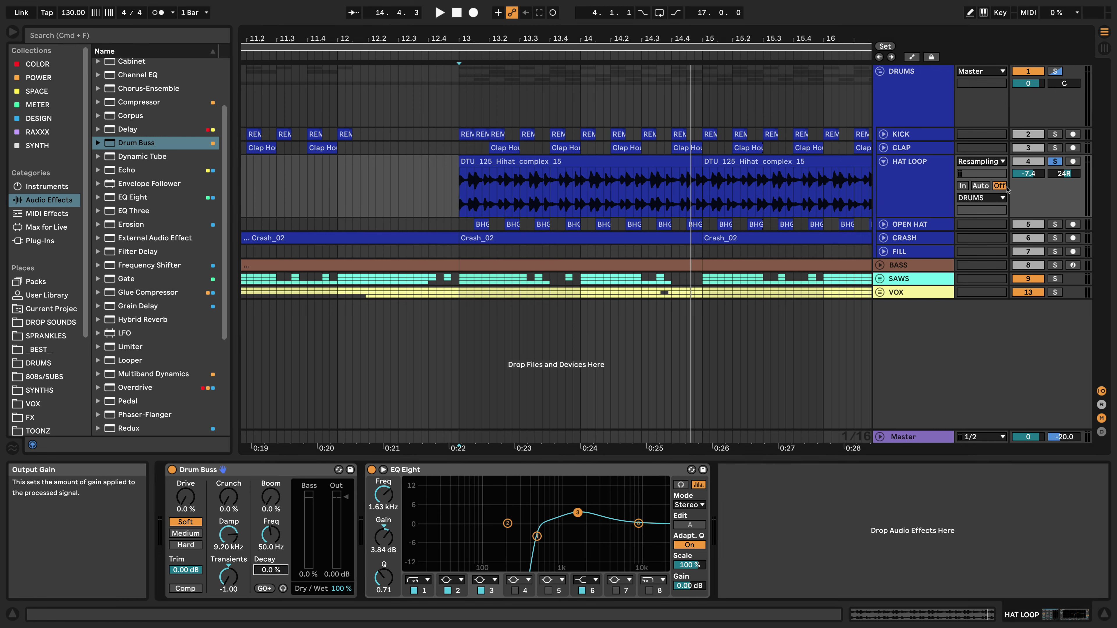
{"action": "left_click", "coordinate": [919, 203]}
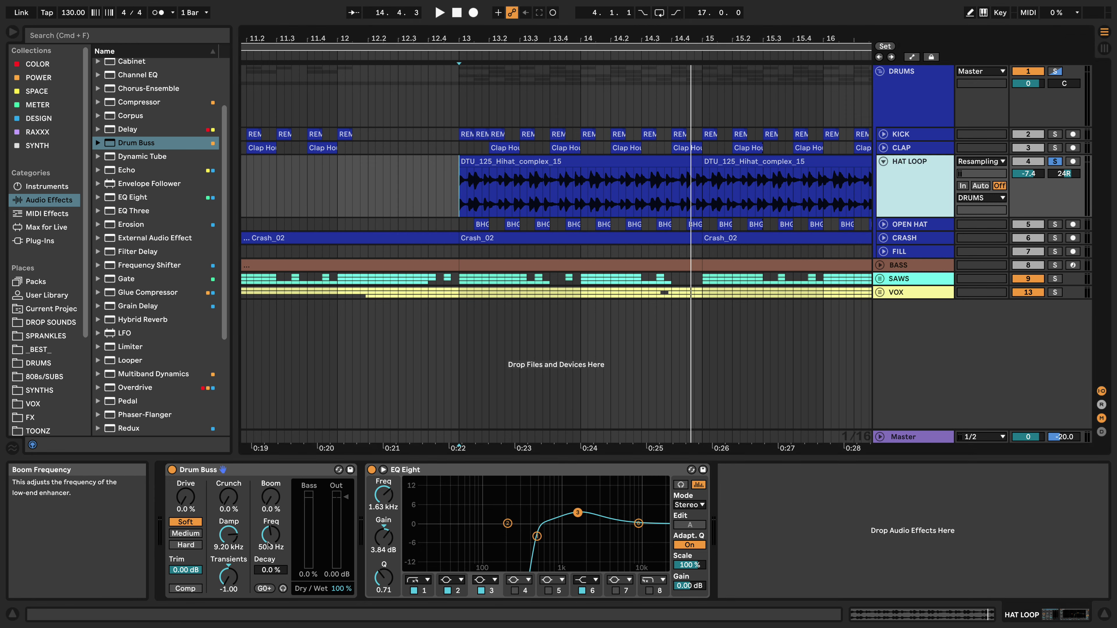
{"action": "left_click", "coordinate": [229, 581]}
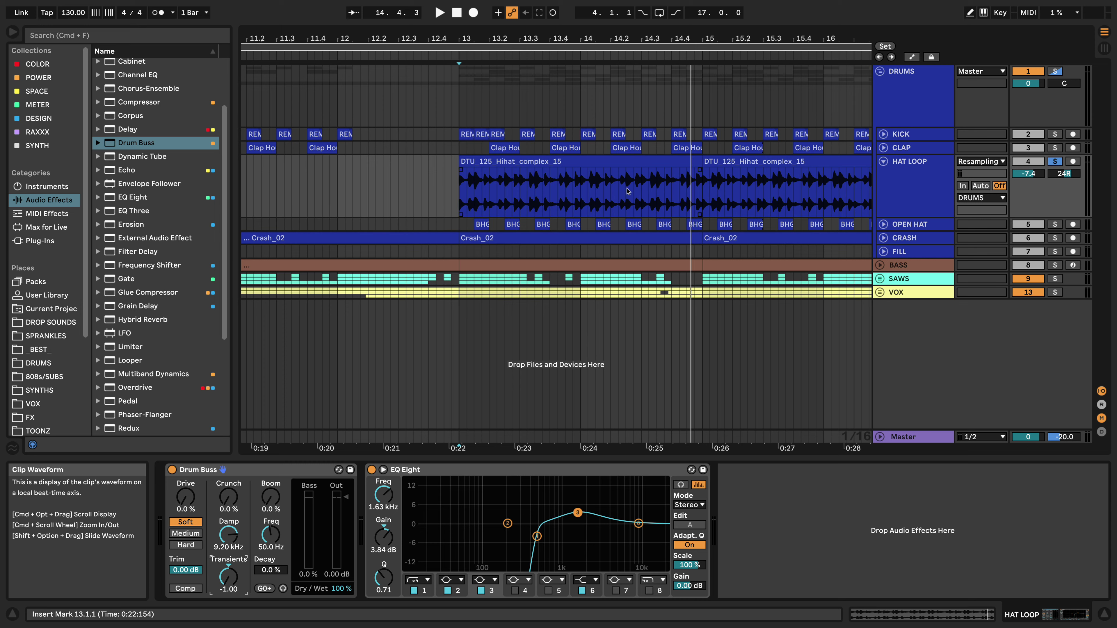
- Play the soloed HAT LOOP from bar 13 with Drum Buss deactivated, and again with it active to compare the sound
{"action": "left_click", "coordinate": [277, 471]}
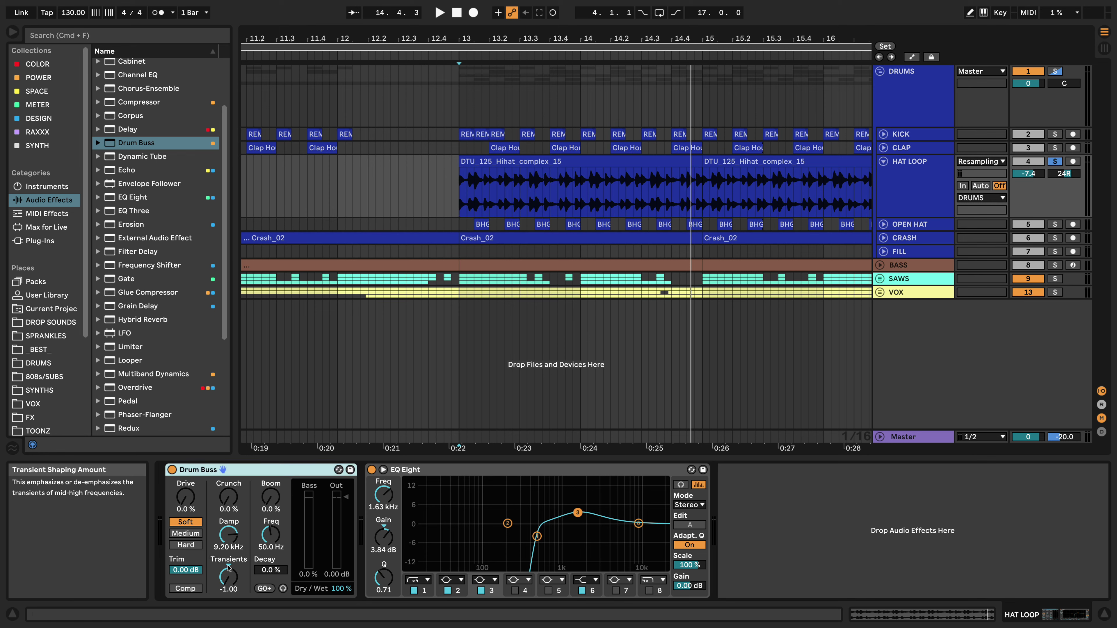
{"action": "left_click", "coordinate": [172, 469]}
{"action": "key", "text": "space"}
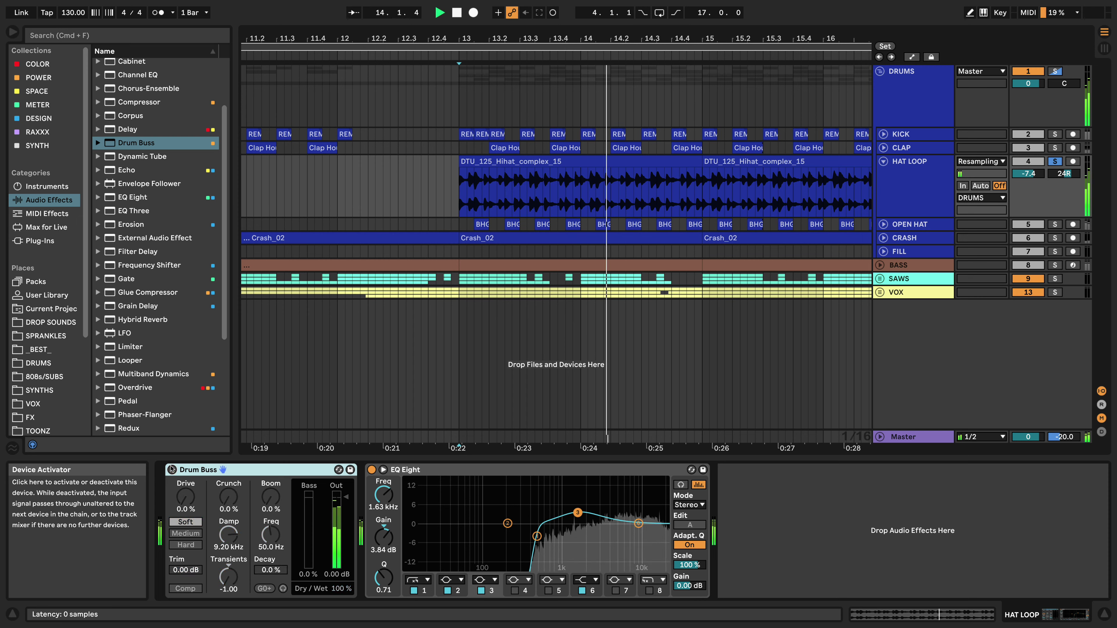
{"action": "left_click", "coordinate": [172, 470]}
{"action": "key", "text": "space"}
{"action": "key", "text": "space"}
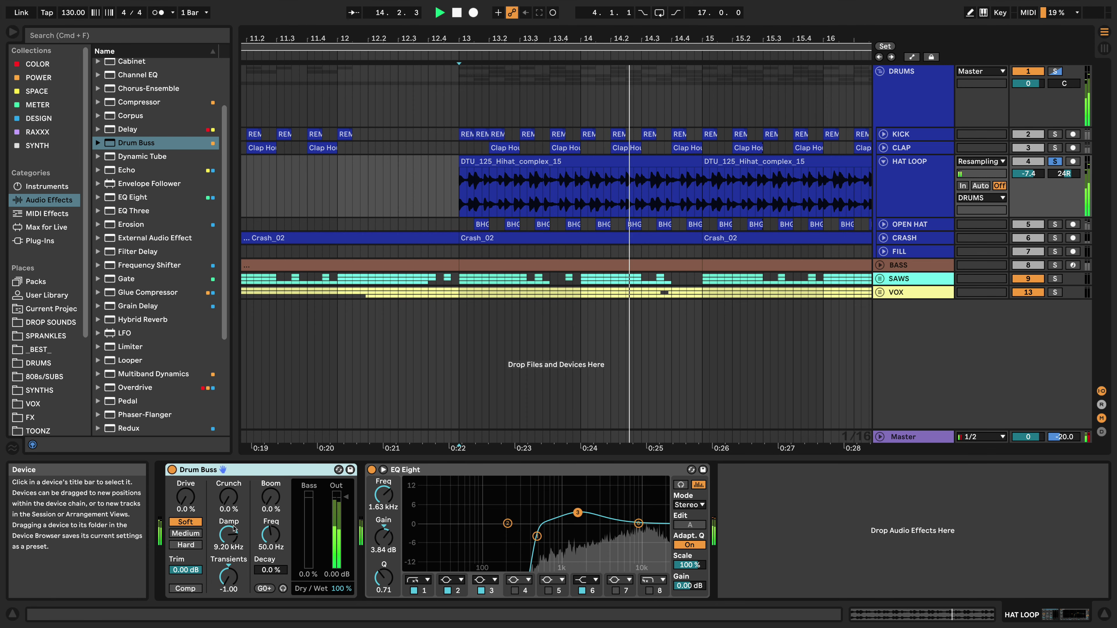
{"action": "key", "text": "space"}
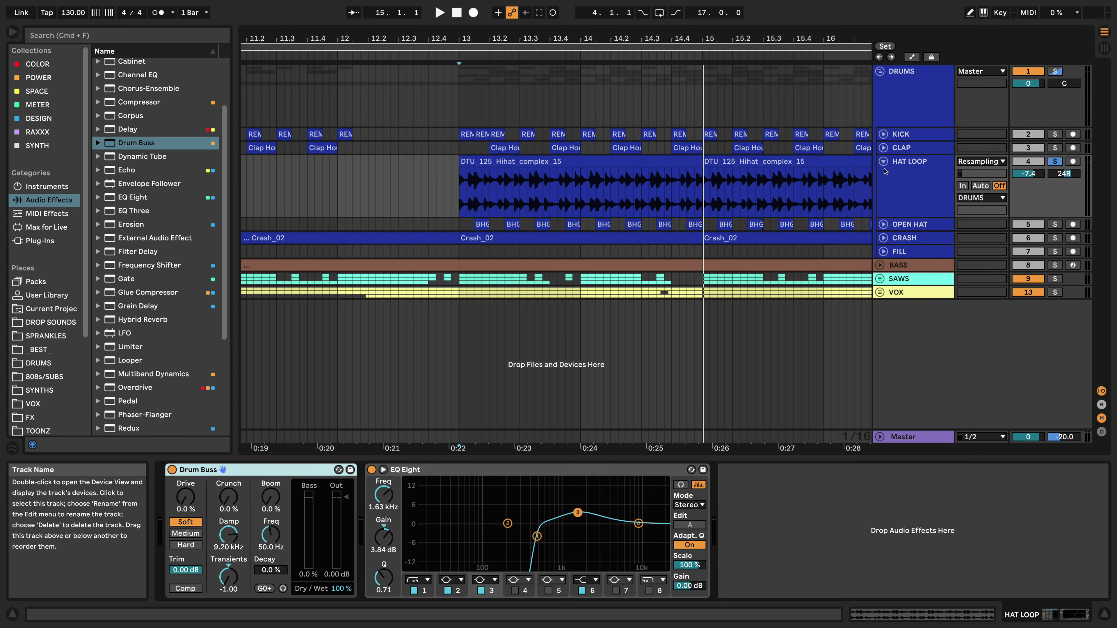
- Unfold the KICK track, set the start mark at 13.1.1 on it, and solo it for playback
{"action": "left_click", "coordinate": [883, 134]}
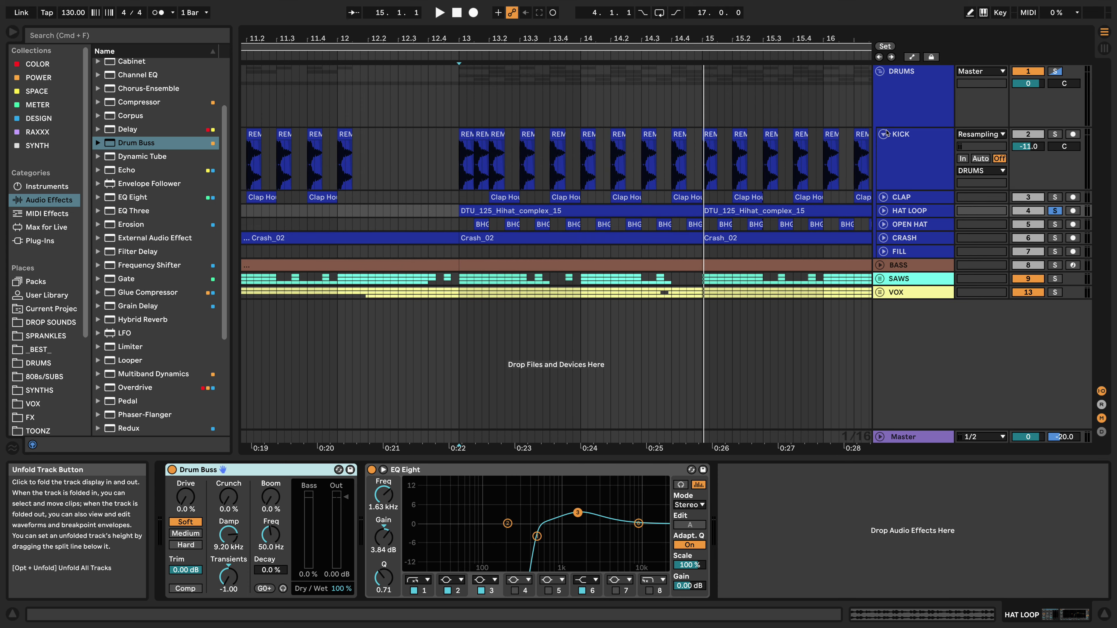
{"action": "left_click", "coordinate": [451, 163]}
{"action": "left_click", "coordinate": [461, 166]}
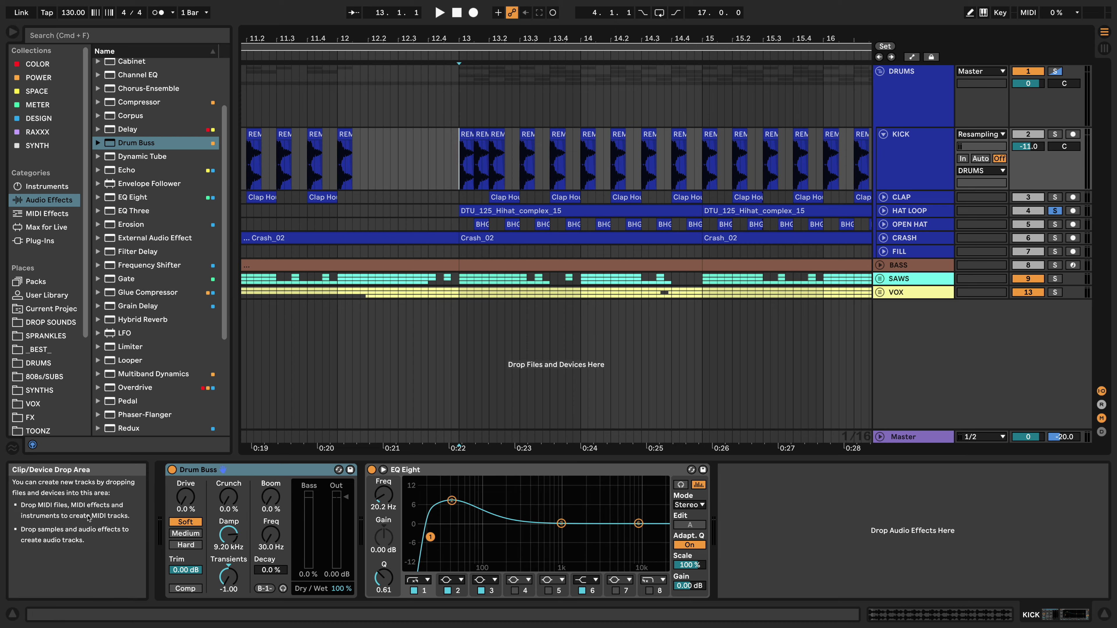
{"action": "key", "text": "space"}
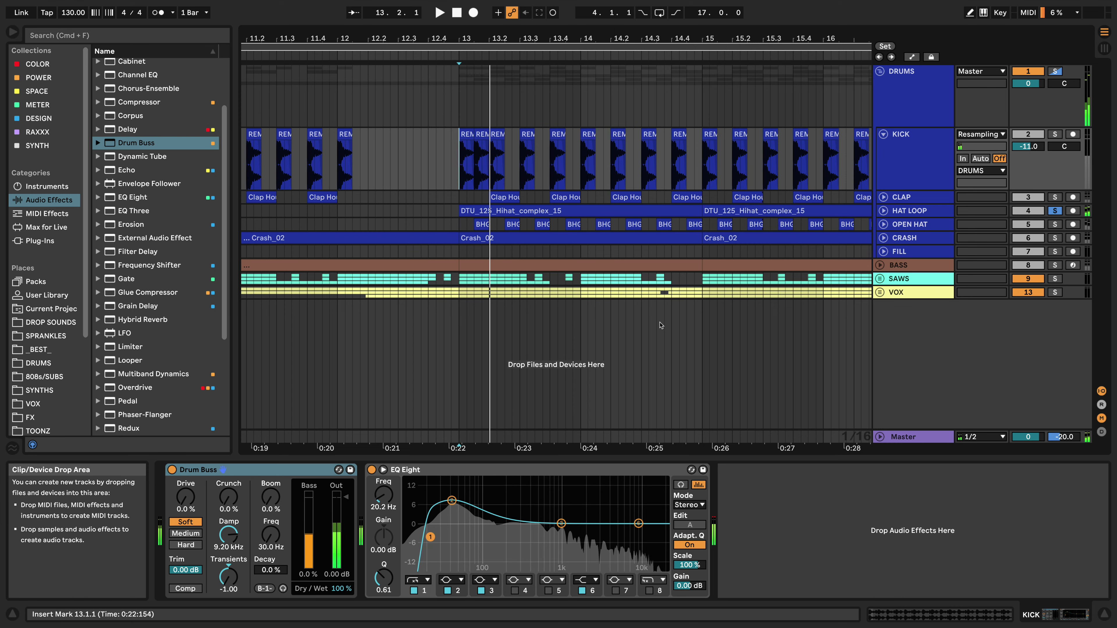
{"action": "left_click", "coordinate": [1055, 133]}
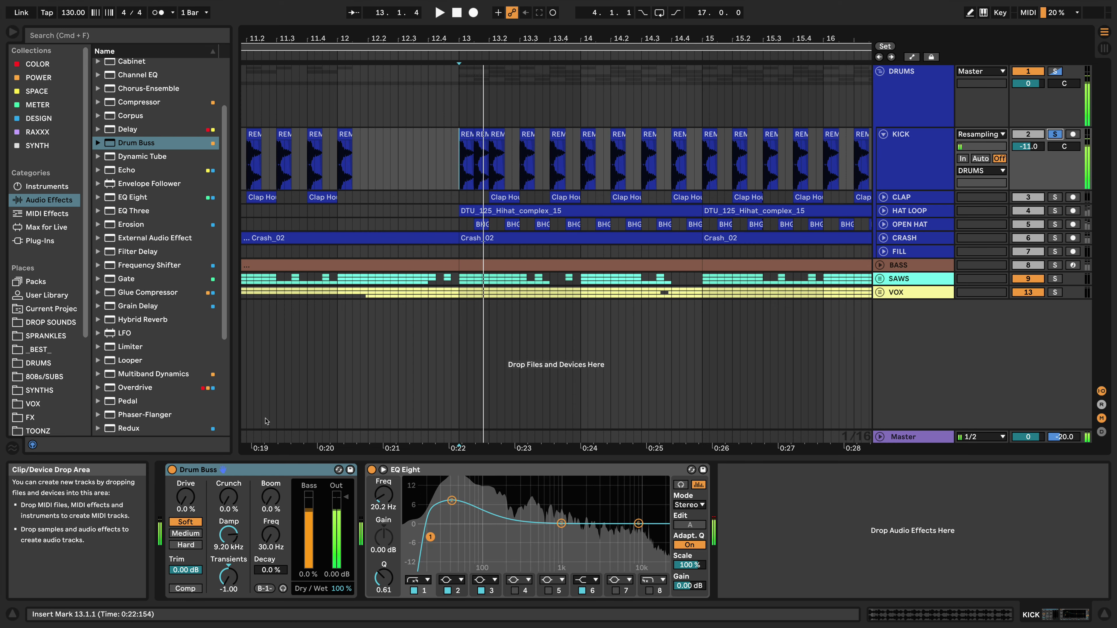
- Compare the soloed KICK with its Drum Buss bypassed and active, and select the KICK track
{"action": "left_click", "coordinate": [171, 470]}
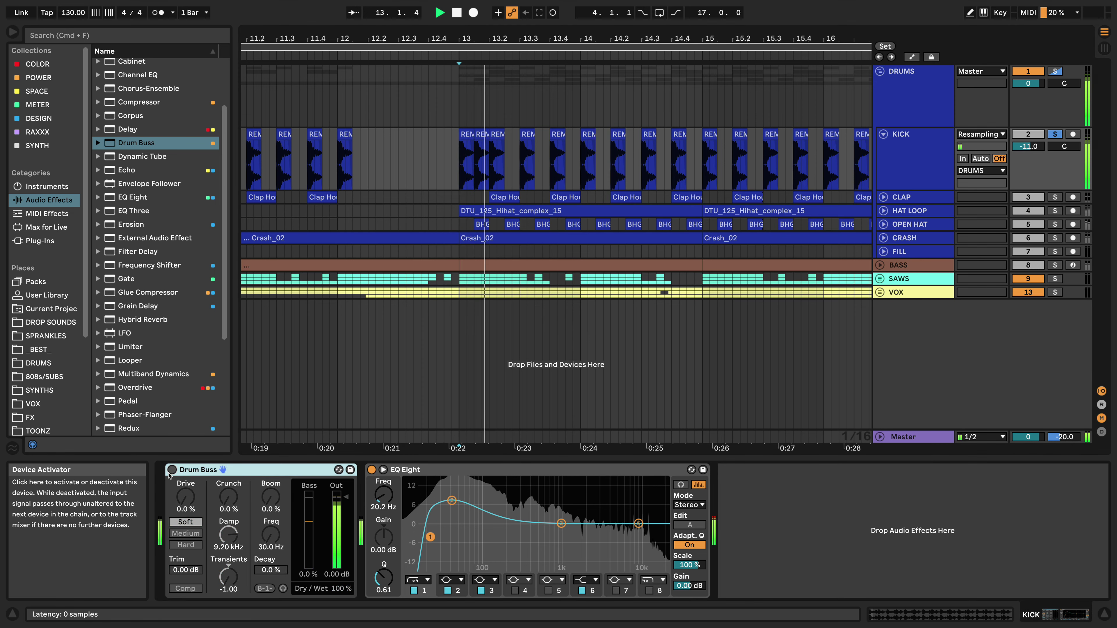
{"action": "left_click", "coordinate": [172, 469]}
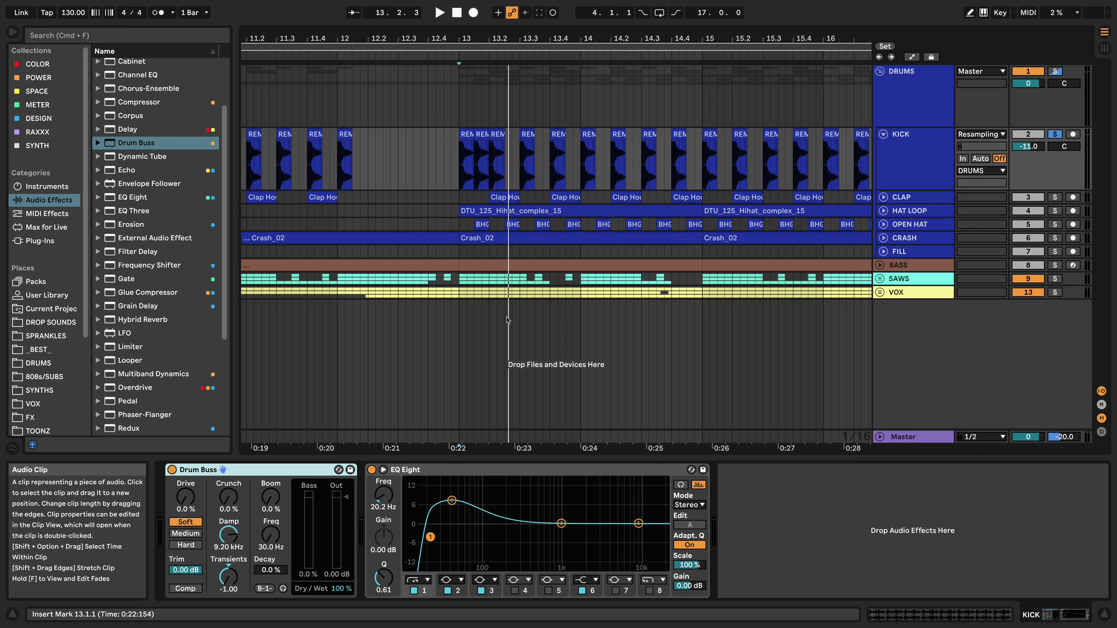
{"action": "left_click", "coordinate": [907, 178]}
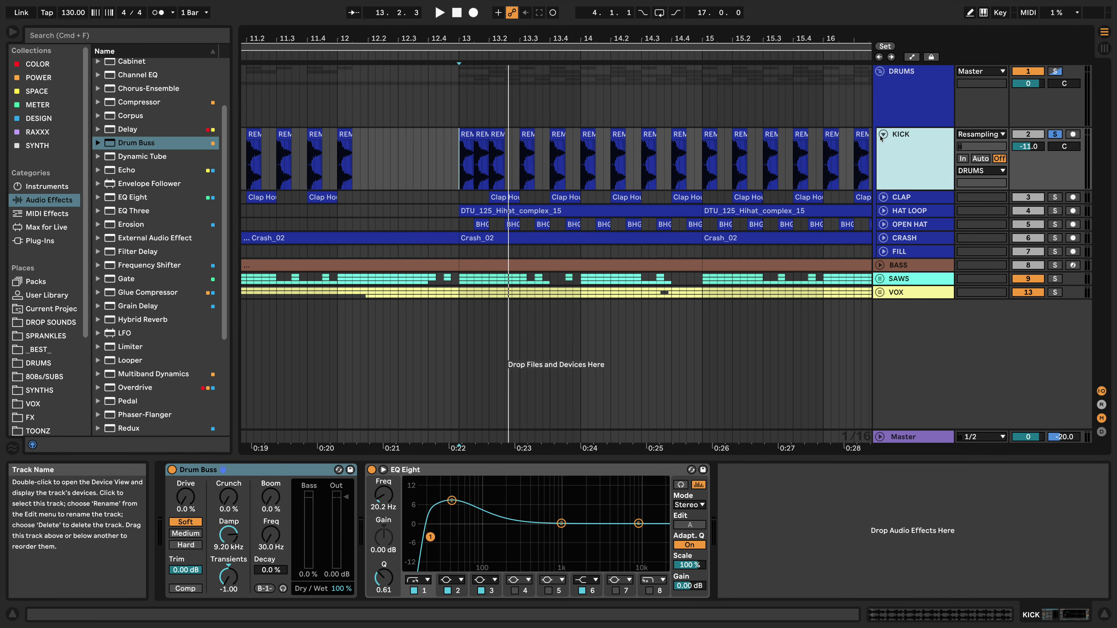
- Fold the KICK track and inspect the effect chains of CLAP, HAT LOOP, OPEN HAT, CRASH, FILL and the DRUMS group
{"action": "left_click", "coordinate": [883, 134]}
{"action": "left_click", "coordinate": [893, 148]}
{"action": "left_click", "coordinate": [901, 160]}
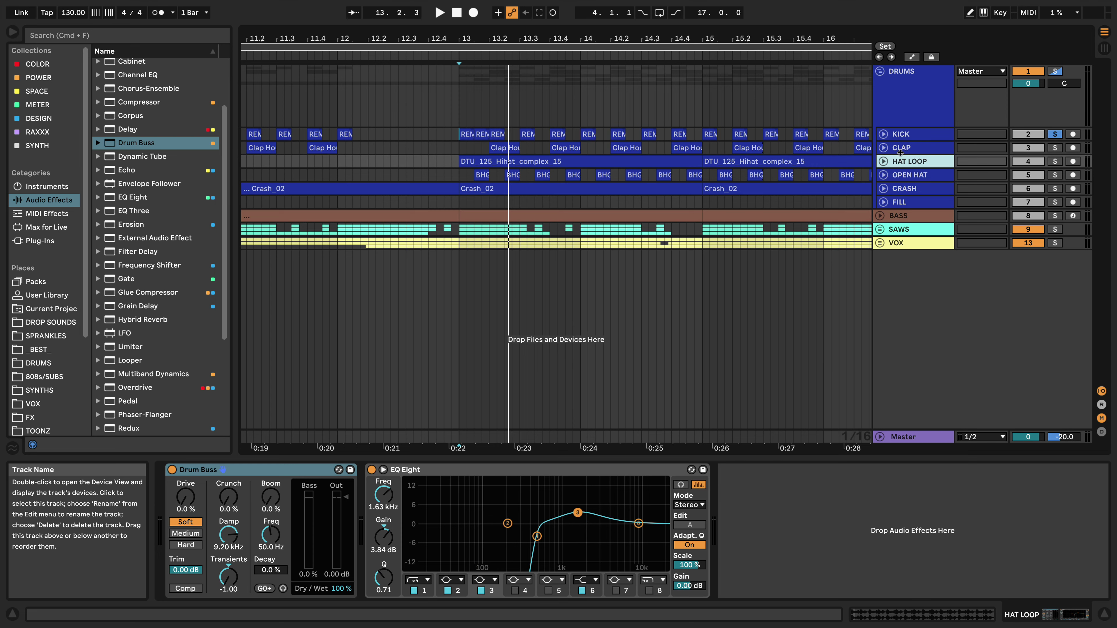
{"action": "left_click", "coordinate": [901, 151]}
{"action": "left_click", "coordinate": [899, 164]}
{"action": "left_click", "coordinate": [902, 175]}
{"action": "left_click", "coordinate": [904, 189]}
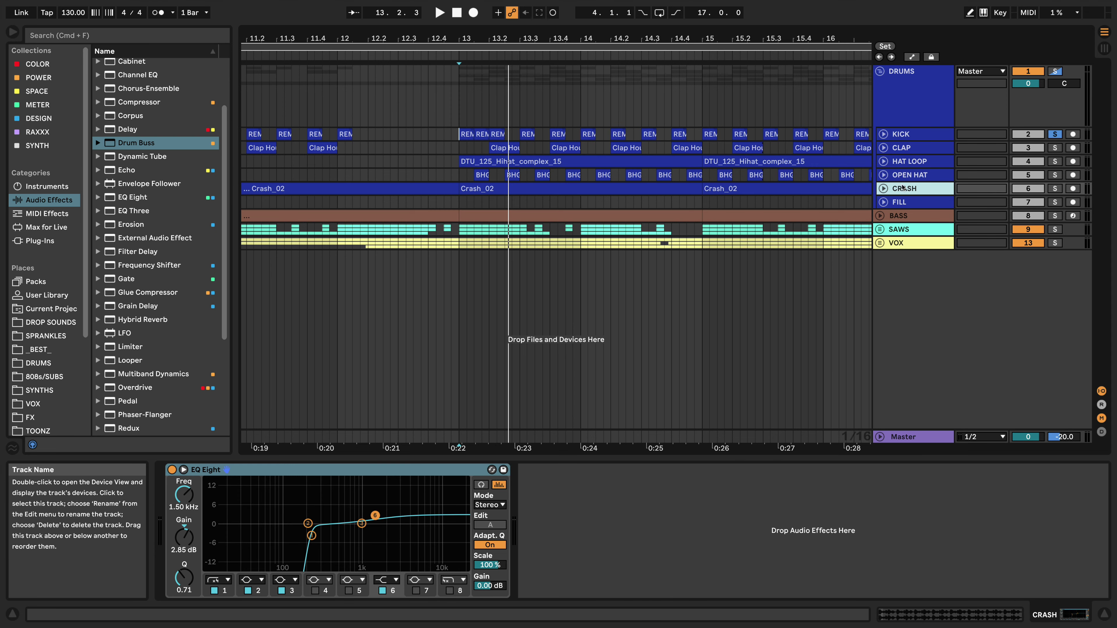
{"action": "left_click", "coordinate": [906, 203]}
{"action": "left_click", "coordinate": [883, 202]}
{"action": "left_click", "coordinate": [883, 202]}
{"action": "left_click", "coordinate": [906, 86]}
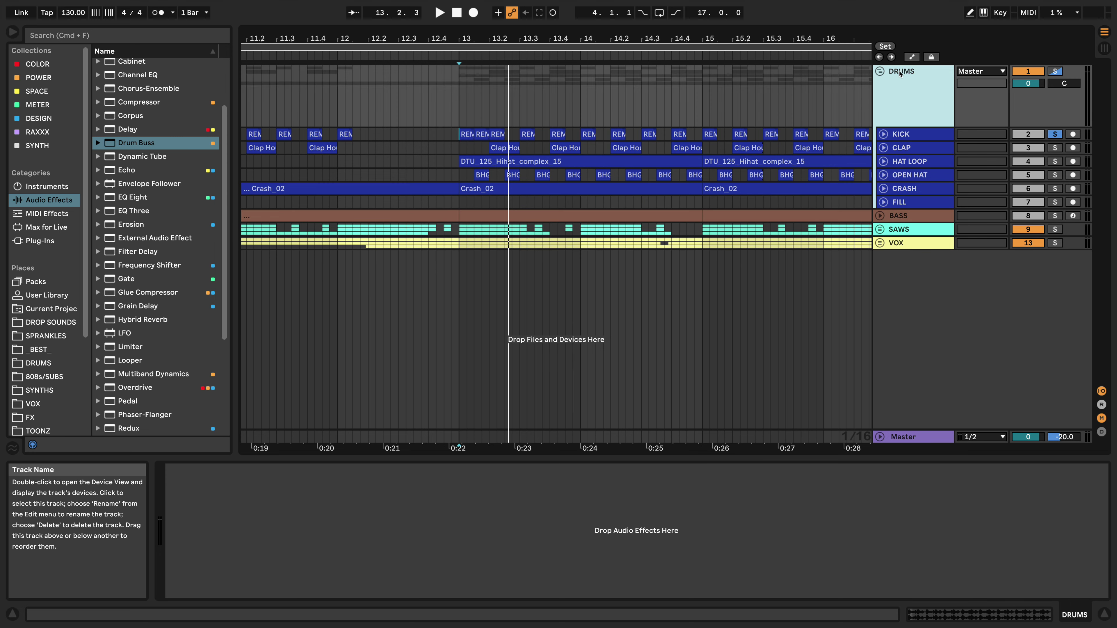
- Fold the DRUMS group, unfold the BASS track and select its section from bar 13 to bar 15
{"action": "left_click", "coordinate": [880, 71]}
{"action": "left_click", "coordinate": [880, 97]}
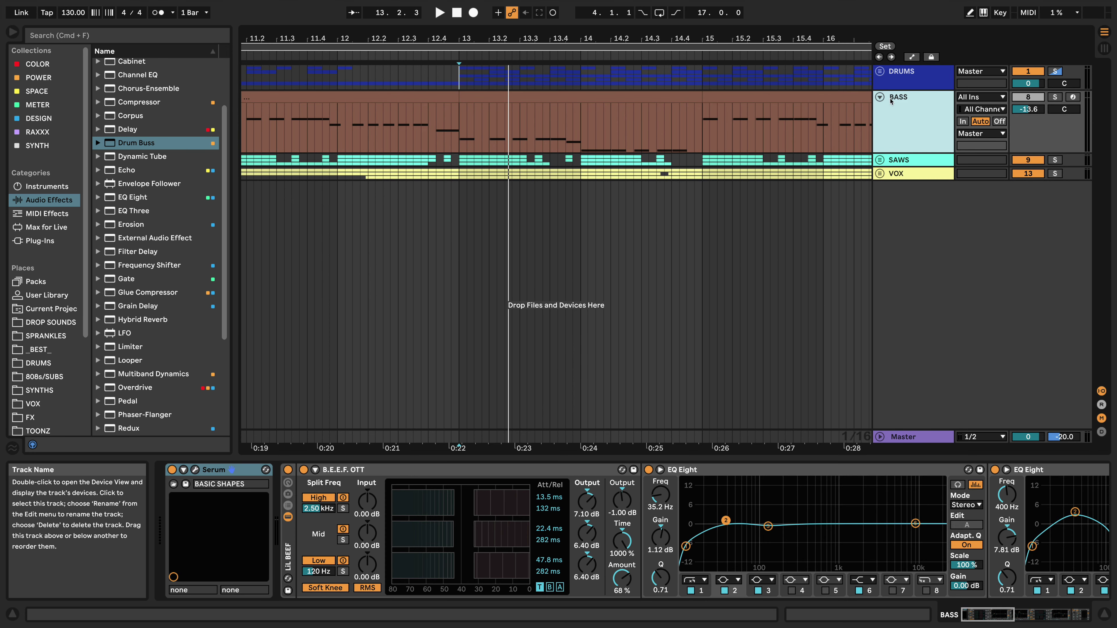
{"action": "left_click", "coordinate": [711, 94]}
{"action": "left_click", "coordinate": [593, 94]}
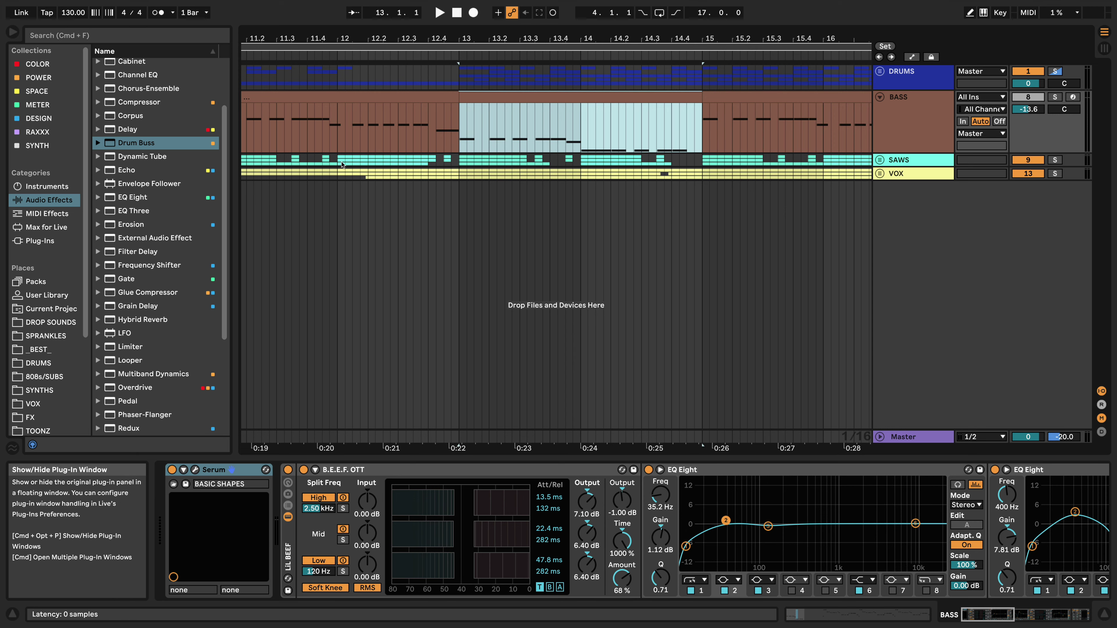
- Play the BASS from bar 13 both soloed and with the full mix, and close its Serum window
{"action": "key", "text": "space"}
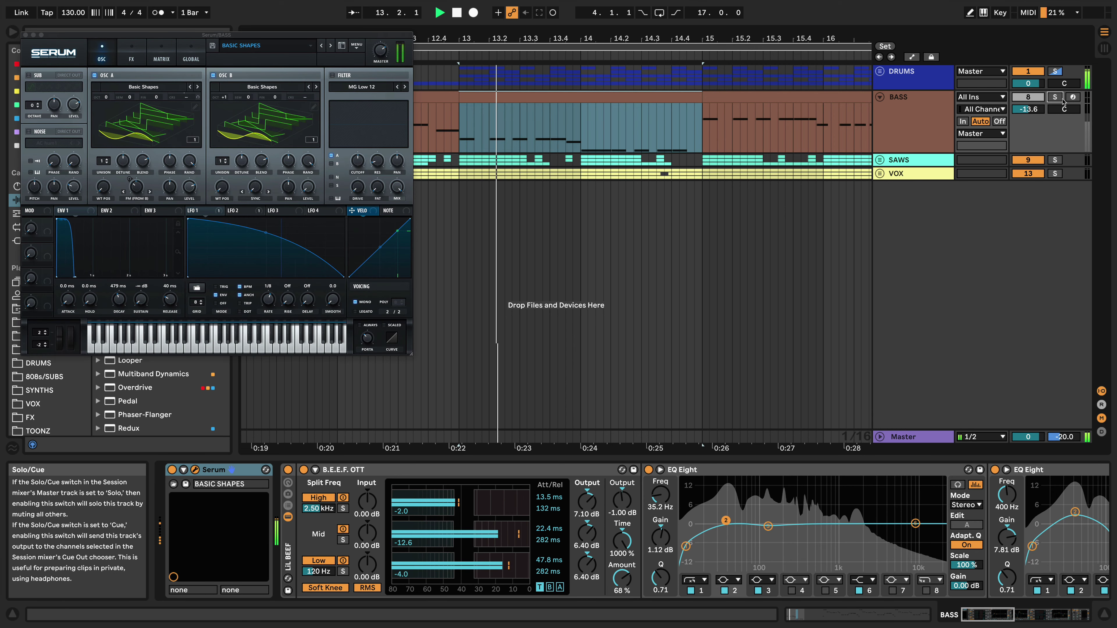
{"action": "left_click", "coordinate": [1058, 99]}
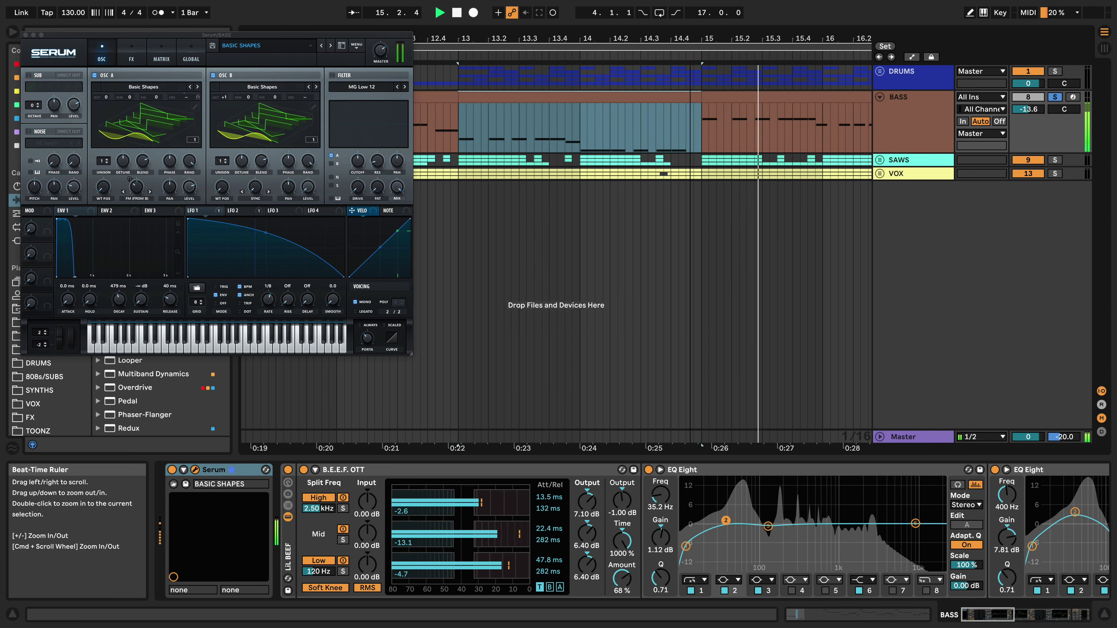
{"action": "key", "text": "minus"}
{"action": "left_click", "coordinate": [1058, 97]}
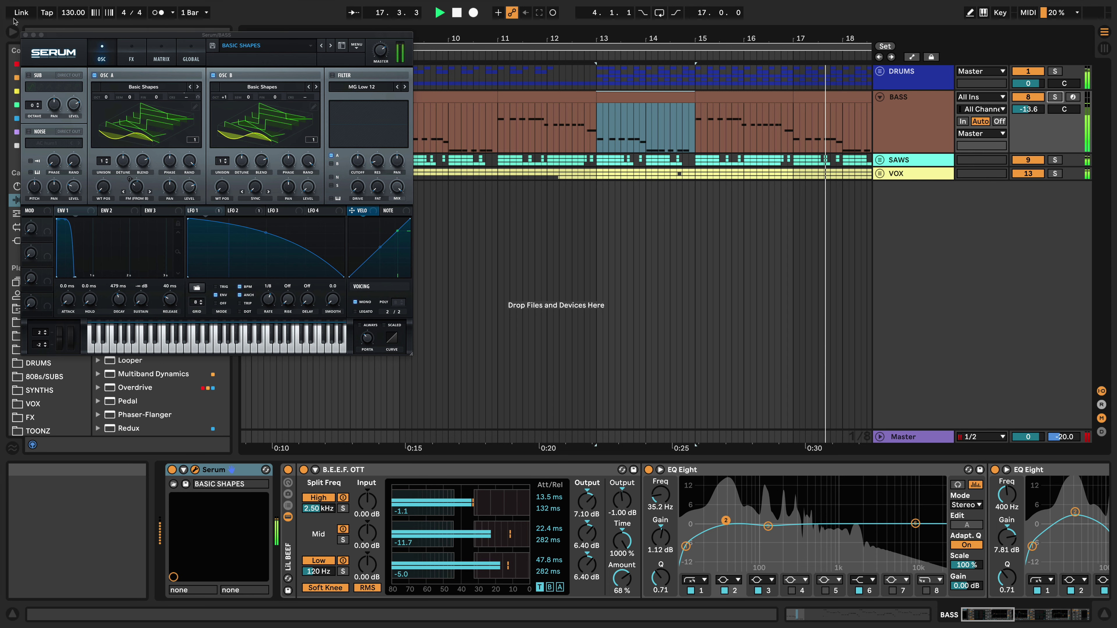
{"action": "left_click", "coordinate": [25, 34]}
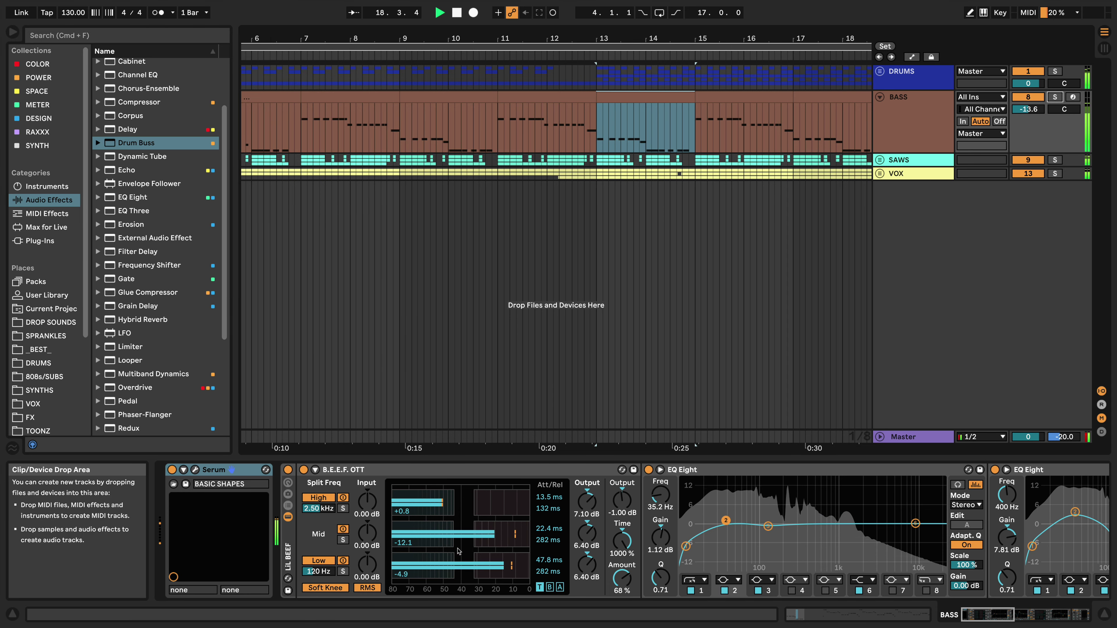
- Examine the BASS effect chain from B.E.E.F. OTT through the EQ Eights to the KICK-sidechained Ableton 8 Compressor
{"action": "scroll", "coordinate": [424, 474], "scroll_direction": "right", "scroll_amount": 5}
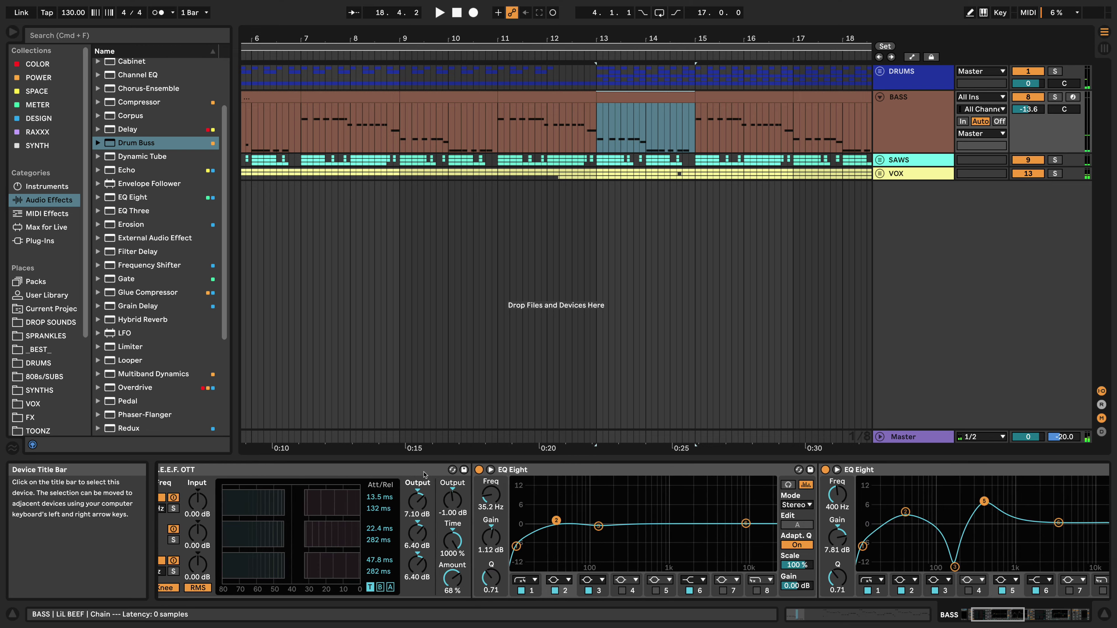
{"action": "scroll", "coordinate": [425, 475], "scroll_direction": "right", "scroll_amount": 10}
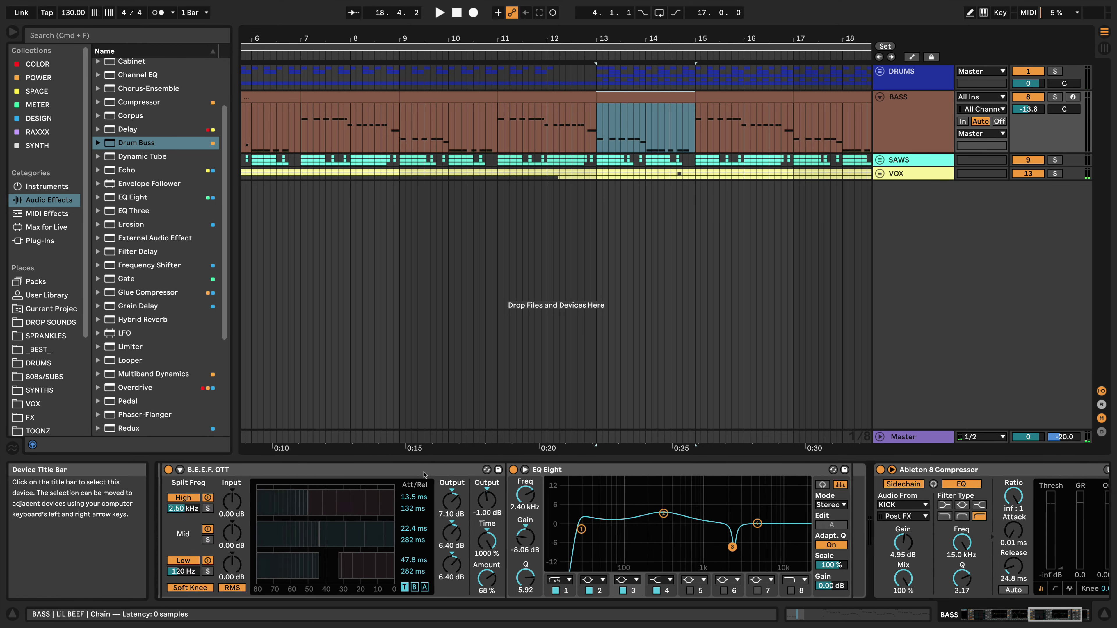
{"action": "scroll", "coordinate": [424, 475], "scroll_direction": "left", "scroll_amount": 10}
{"action": "scroll", "coordinate": [425, 474], "scroll_direction": "right", "scroll_amount": 14}
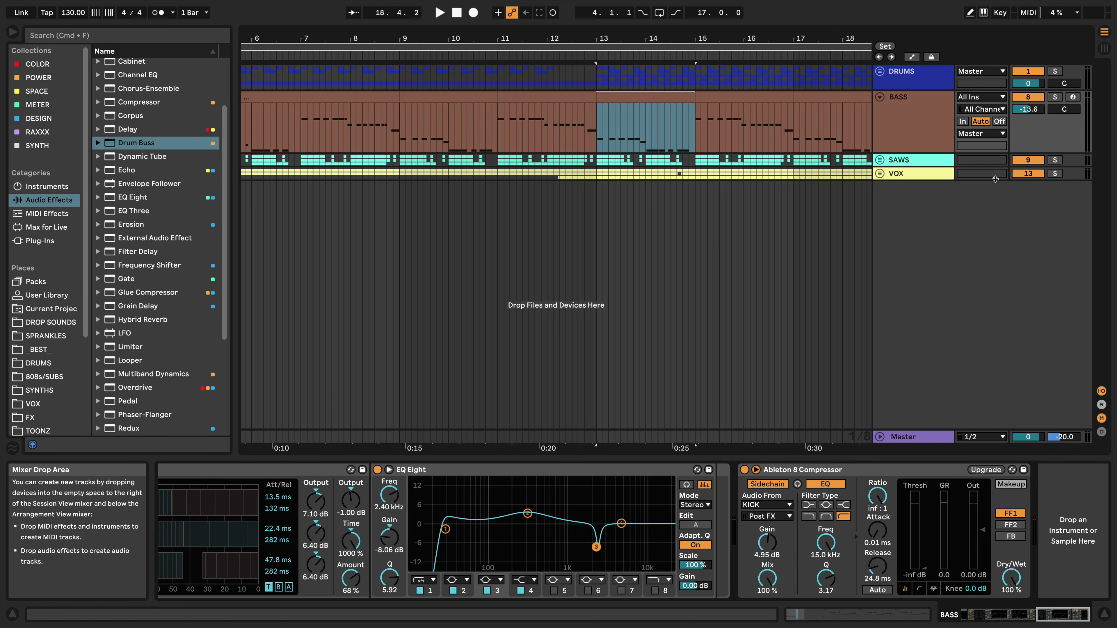
- Fold the BASS track and unfold the SAWS group to show its tracks
{"action": "left_click", "coordinate": [880, 97]}
{"action": "left_click", "coordinate": [884, 113]}
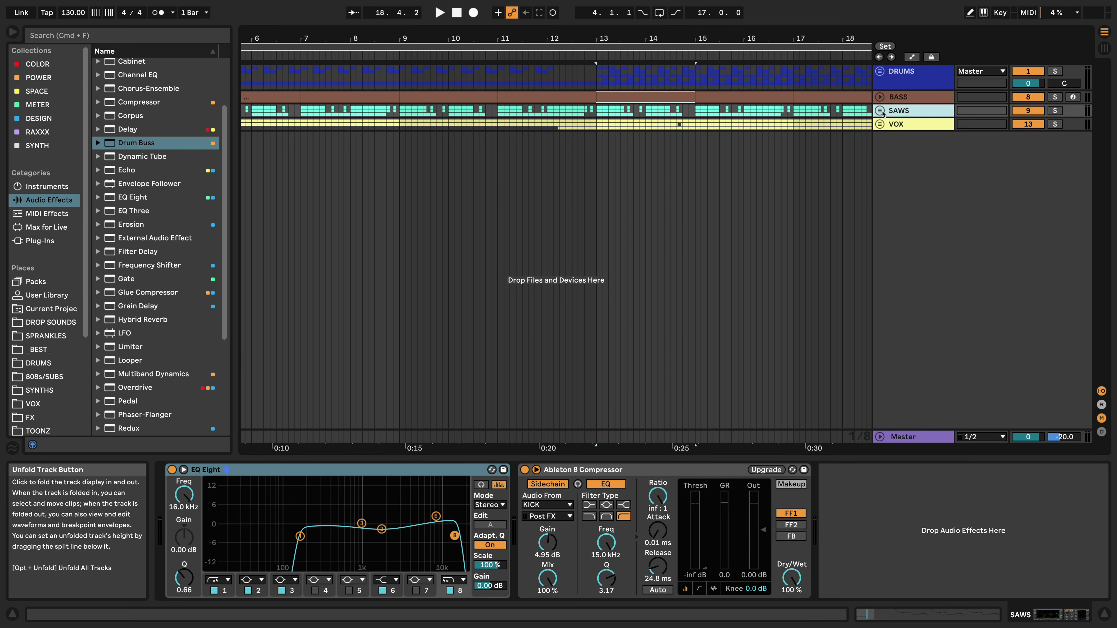
{"action": "left_click", "coordinate": [883, 113]}
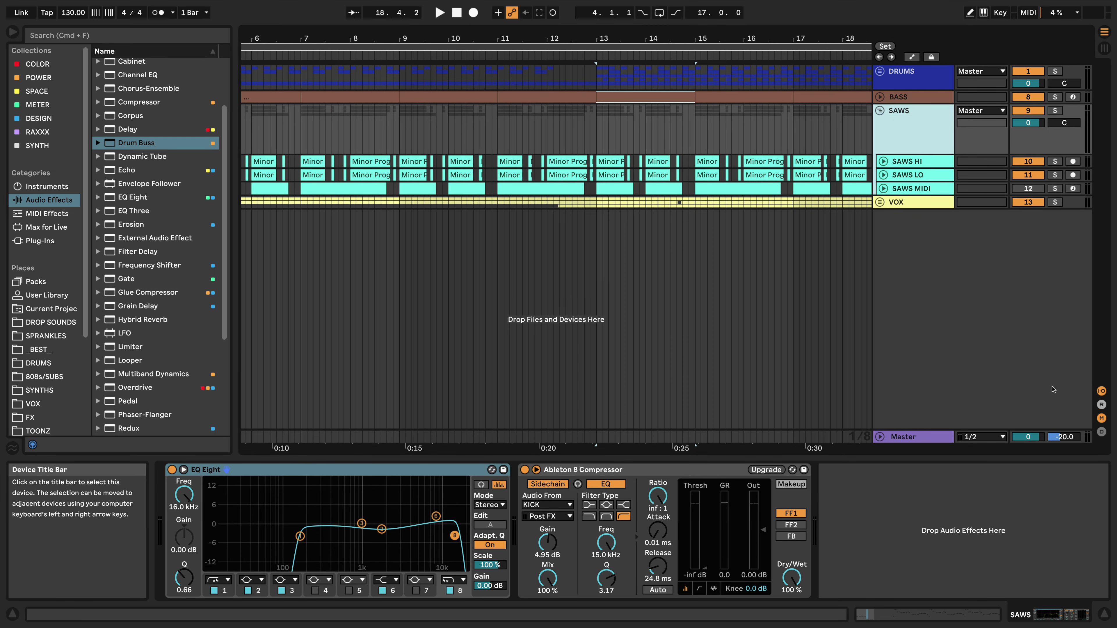
- Inspect the SAWS MIDI track's Serum, EQ Eight and Compressor chain, and fold the SAWS group
{"action": "left_click", "coordinate": [906, 190]}
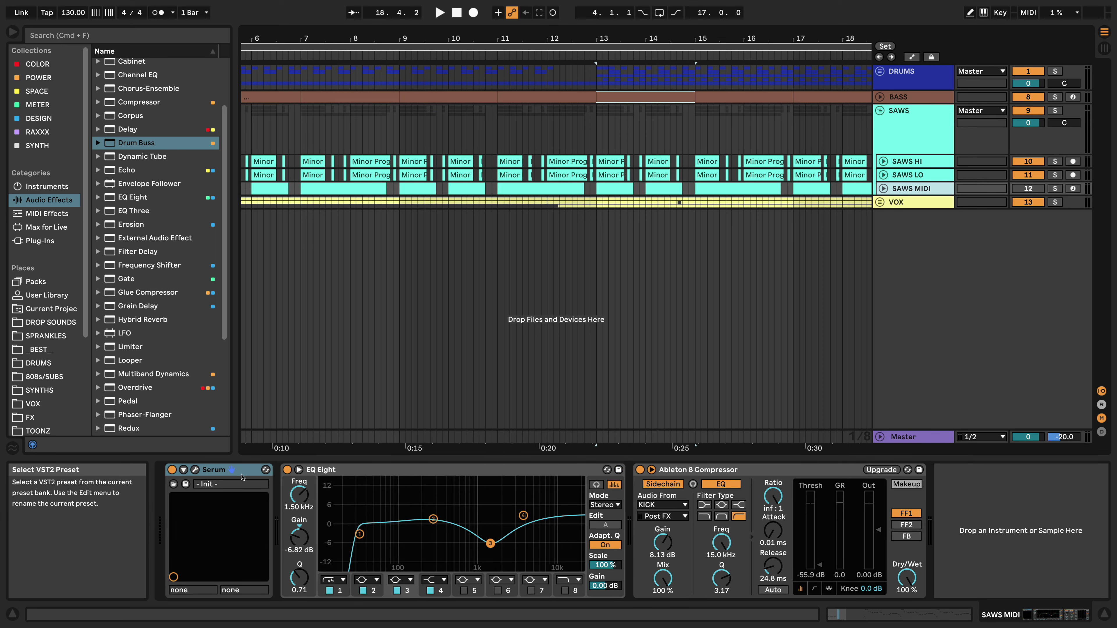
{"action": "left_click", "coordinate": [220, 470]}
{"action": "left_click", "coordinate": [891, 192]}
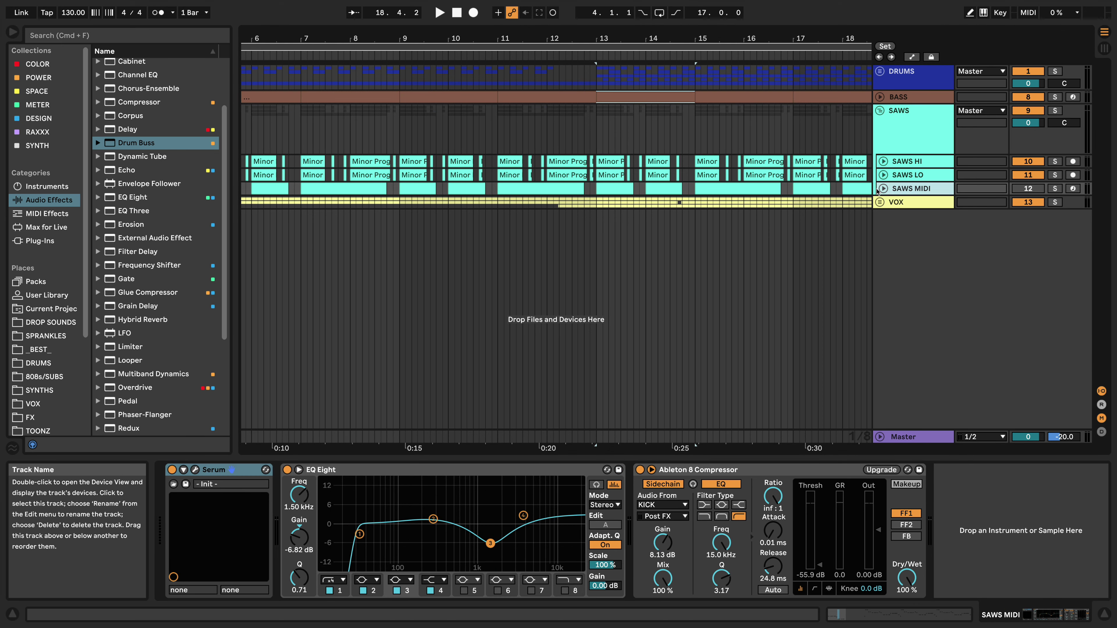
{"action": "left_click", "coordinate": [880, 111]}
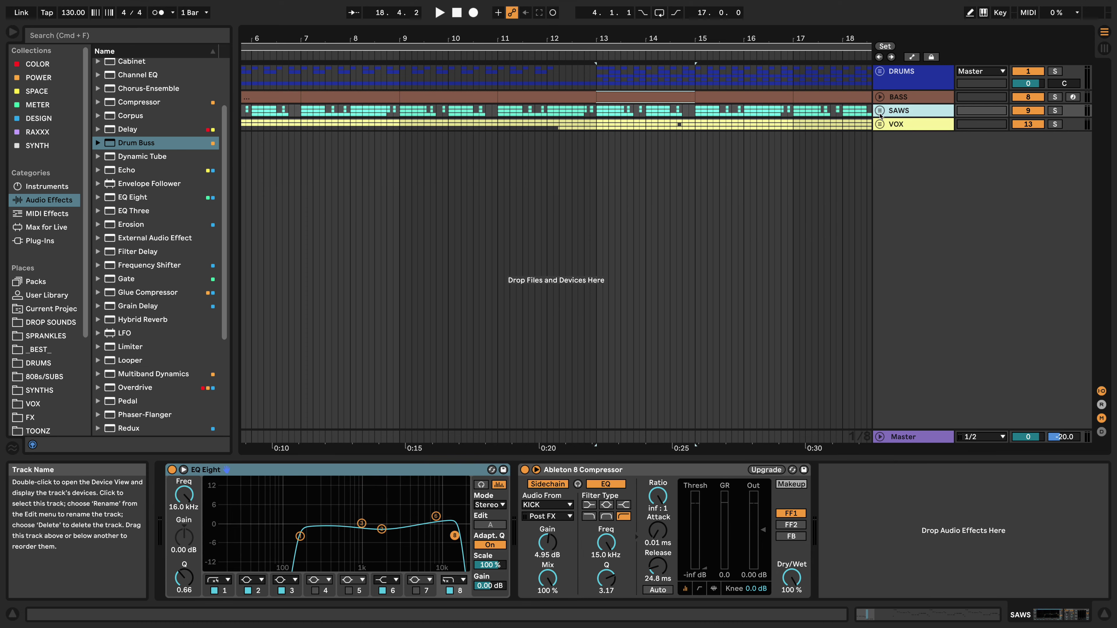
- Inspect the VOX group's effect chain and the Master track's Utility, EQ Eight and Glue Compressor
{"action": "left_click", "coordinate": [913, 124]}
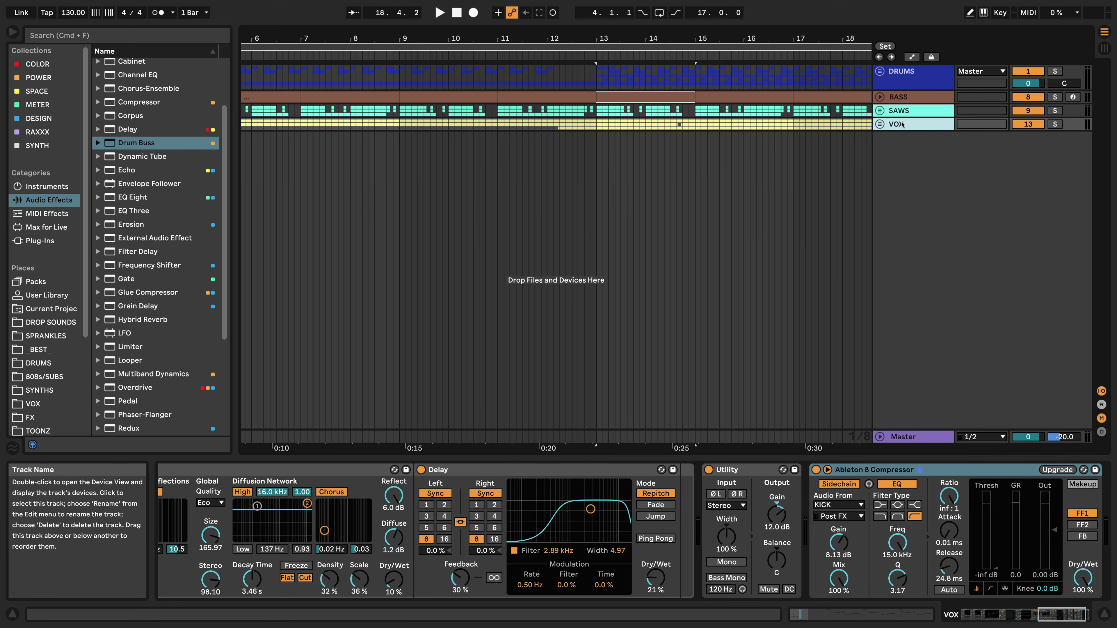
{"action": "scroll", "coordinate": [679, 520], "scroll_direction": "left", "scroll_amount": 20}
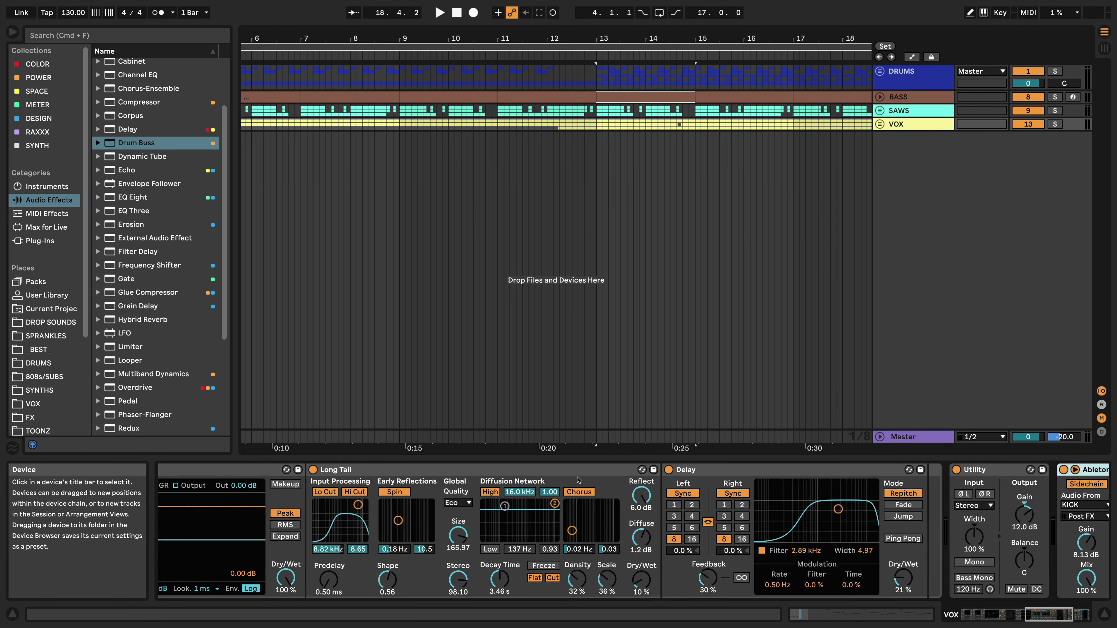
{"action": "left_click", "coordinate": [893, 438]}
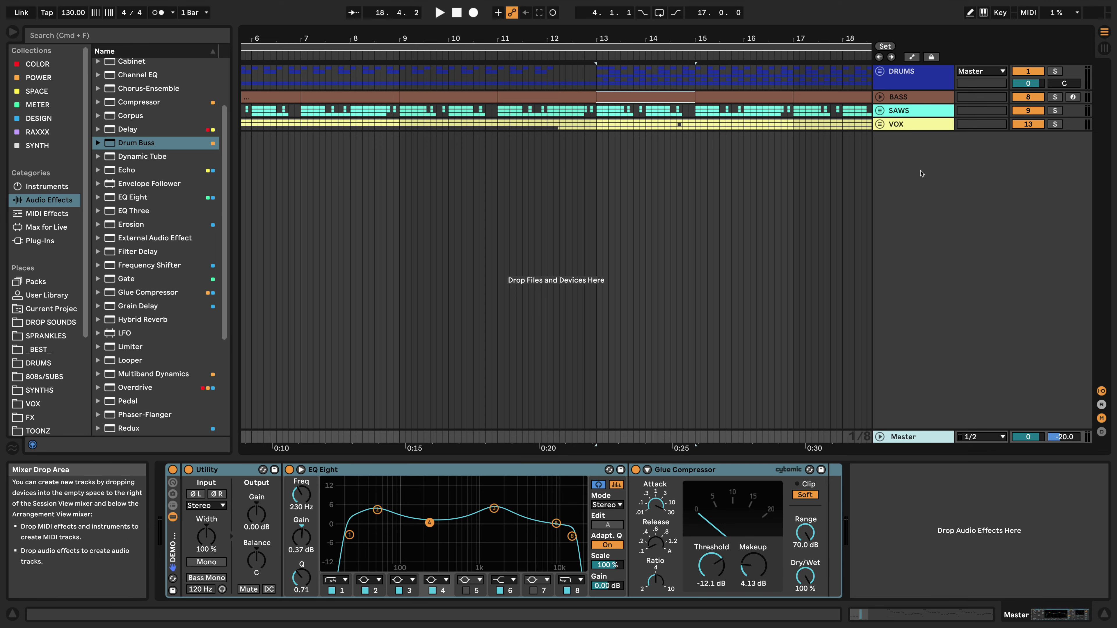
- Revisit the VOX, SAWS, BASS and DRUMS device chains, and show the whole arrangement in the timeline
{"action": "left_click", "coordinate": [909, 126]}
{"action": "left_click", "coordinate": [901, 108]}
{"action": "left_click", "coordinate": [902, 98]}
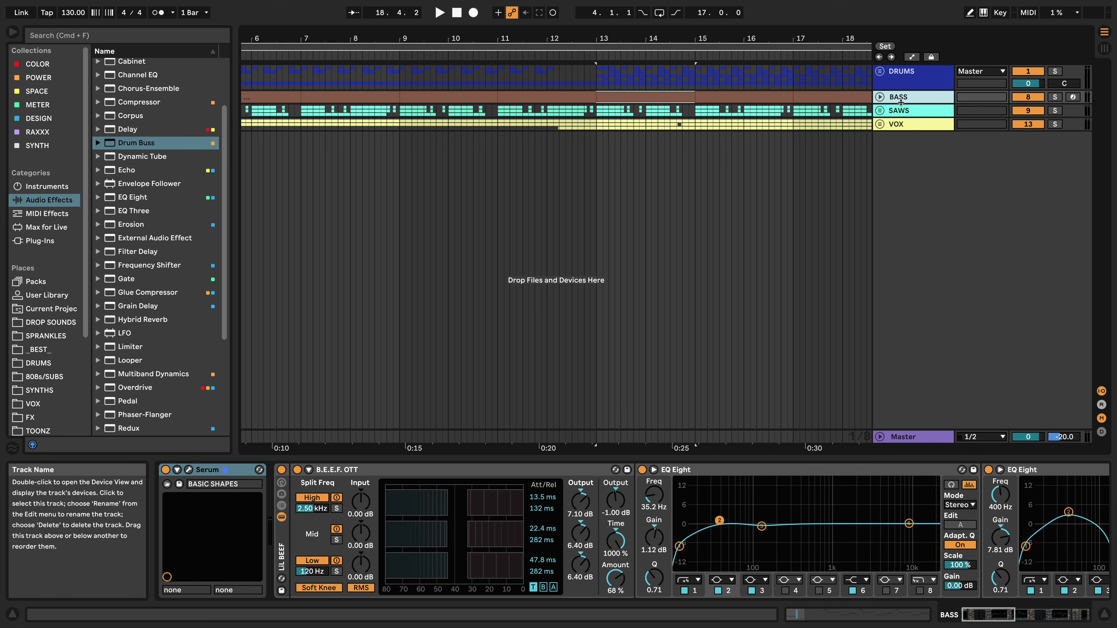
{"action": "left_click", "coordinate": [900, 84]}
{"action": "left_click_drag", "start_coordinate": [675, 38], "coordinate": [523, 36]}
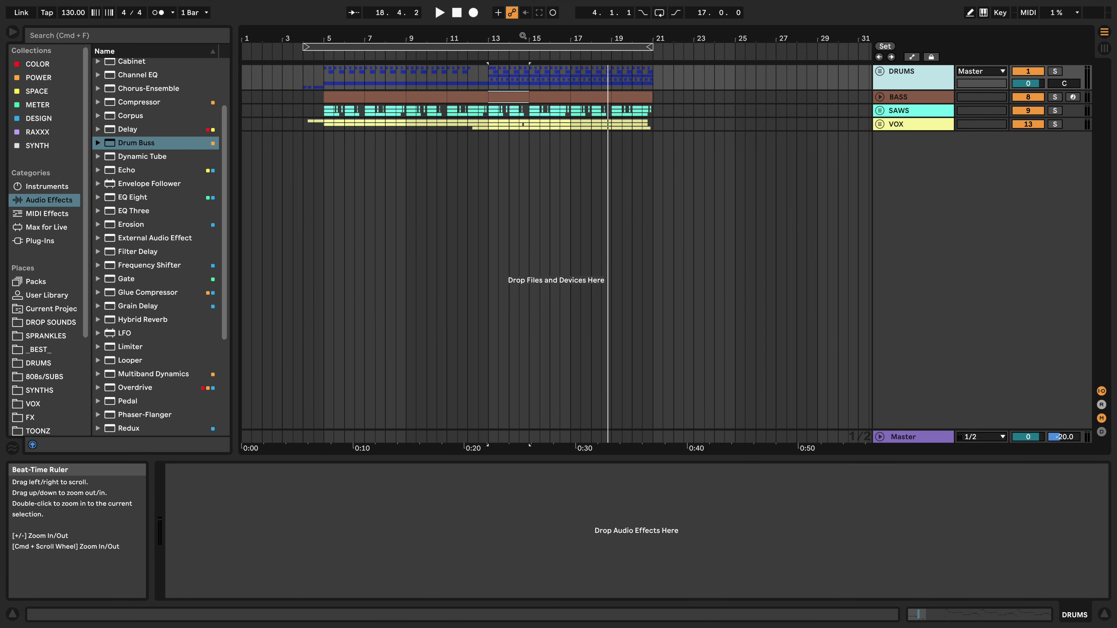